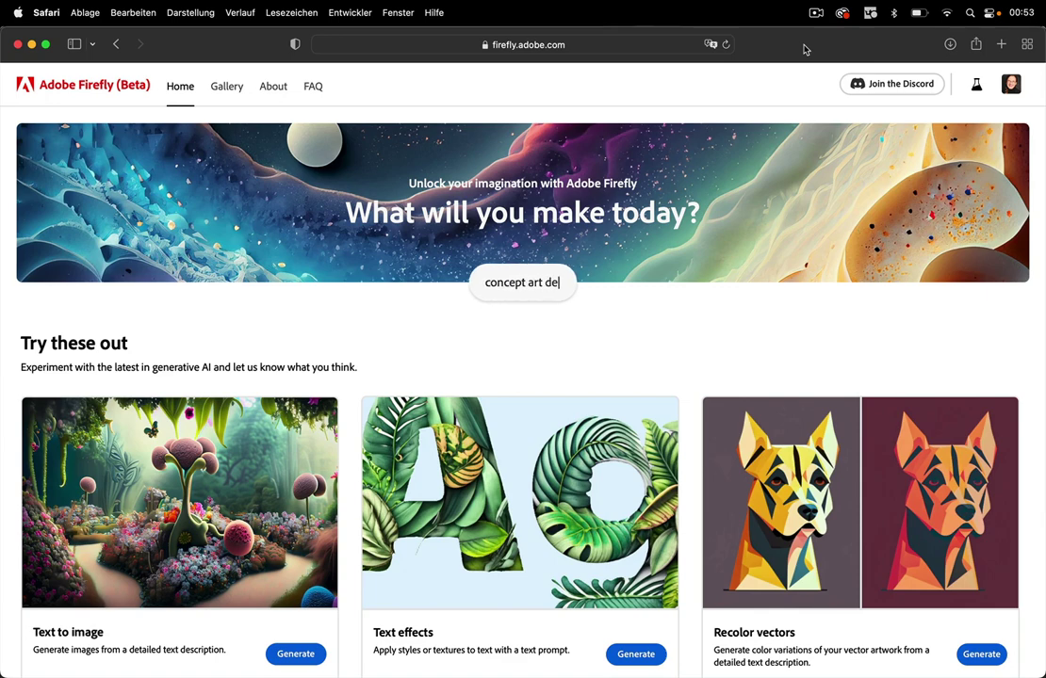
Try the prompts 'concept art desert' and 'close-up of sci-f', then go to Recolor vectors
{"action": "type", "text": "sert"}
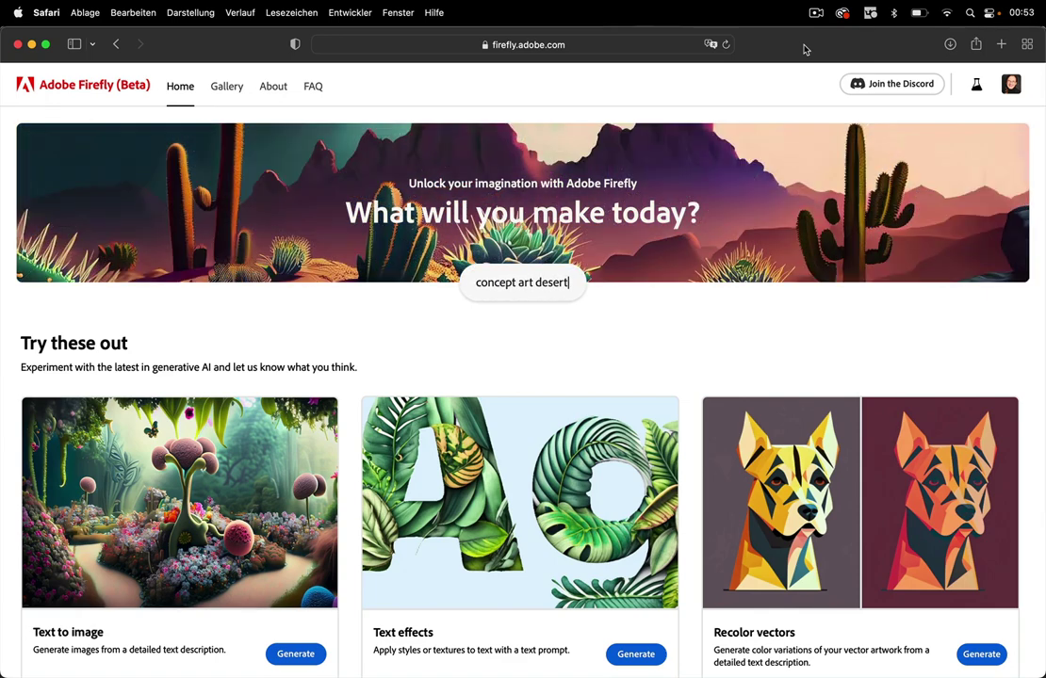
{"action": "key", "text": "BackSpace"}
{"action": "key", "text": "BackSpace"}
{"action": "key", "text": "BackSpace"}
{"action": "key", "text": "BackSpace"}
{"action": "key", "text": "BackSpace"}
{"action": "key", "text": "BackSpace"}
{"action": "key", "text": "BackSpace"}
{"action": "key", "text": "BackSpace"}
{"action": "key", "text": "BackSpace"}
{"action": "key", "text": "BackSpace"}
{"action": "key", "text": "BackSpace"}
{"action": "key", "text": "BackSpace"}
{"action": "key", "text": "BackSpace"}
{"action": "key", "text": "BackSpace"}
{"action": "key", "text": "BackSpace"}
{"action": "key", "text": "BackSpace"}
{"action": "key", "text": "BackSpace"}
{"action": "key", "text": "BackSpace"}
{"action": "type", "text": "close-up of sci-f"}
{"action": "left_click", "coordinate": [782, 637]}
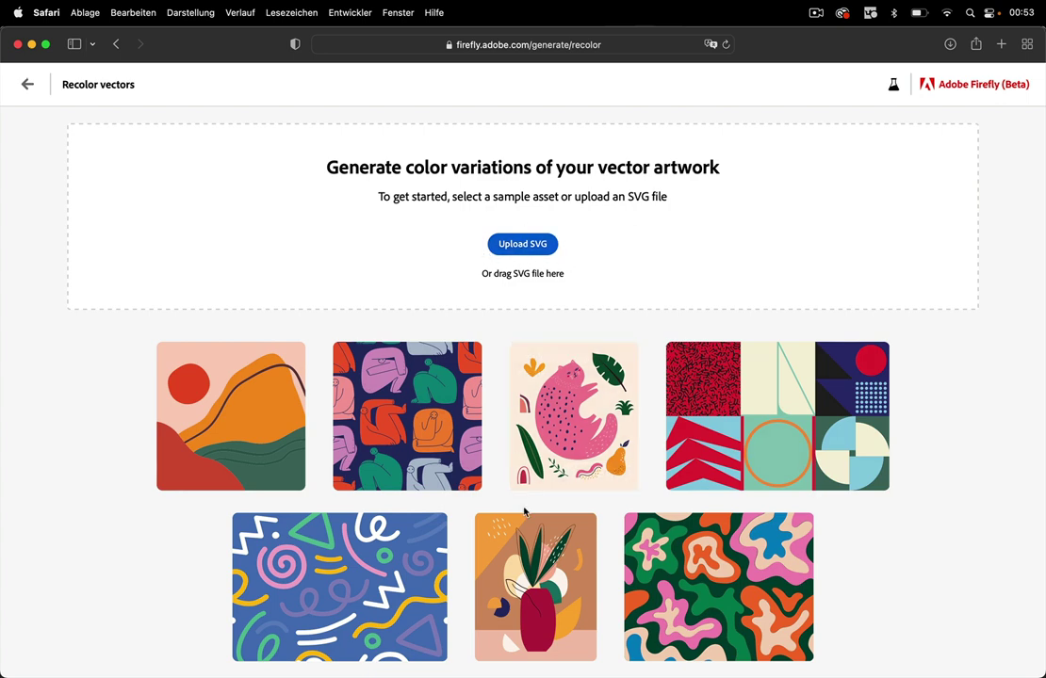
In Illustrator, bring up File > Export > Export for Screens for the toucan artwork
{"action": "left_click", "coordinate": [382, 659]}
{"action": "scroll", "coordinate": [600, 459], "scroll_direction": "up", "scroll_amount": 5}
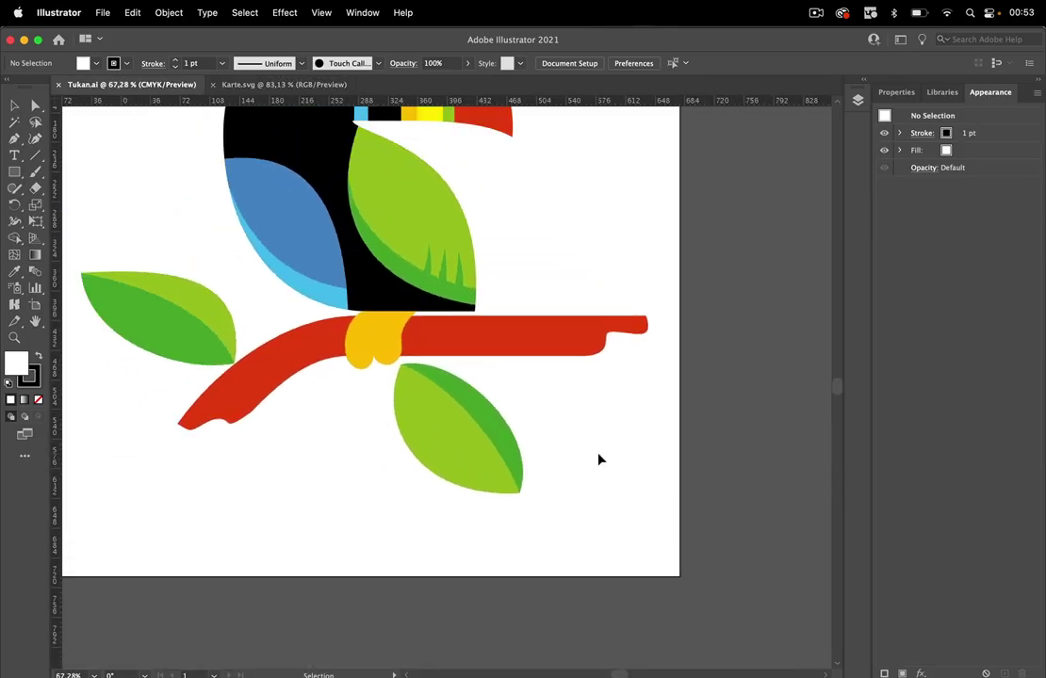
{"action": "scroll", "coordinate": [598, 459], "scroll_direction": "up", "scroll_amount": 5}
{"action": "scroll", "coordinate": [599, 459], "scroll_direction": "left", "scroll_amount": 3}
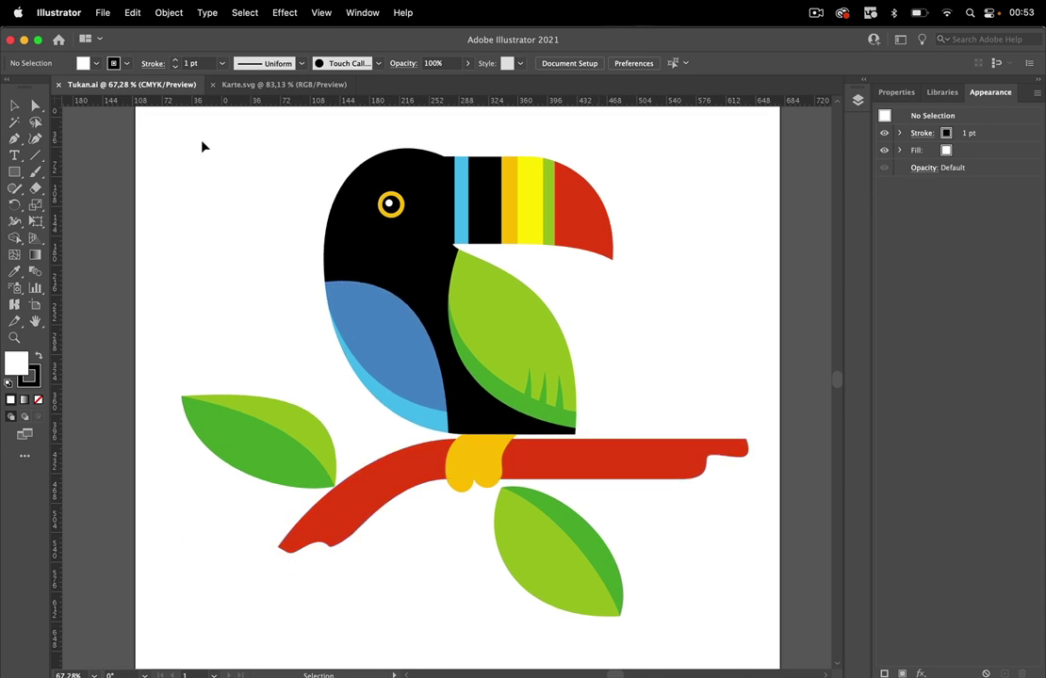
{"action": "left_click", "coordinate": [103, 13]}
{"action": "mouse_move", "coordinate": [143, 299]}
{"action": "left_click", "coordinate": [310, 297]}
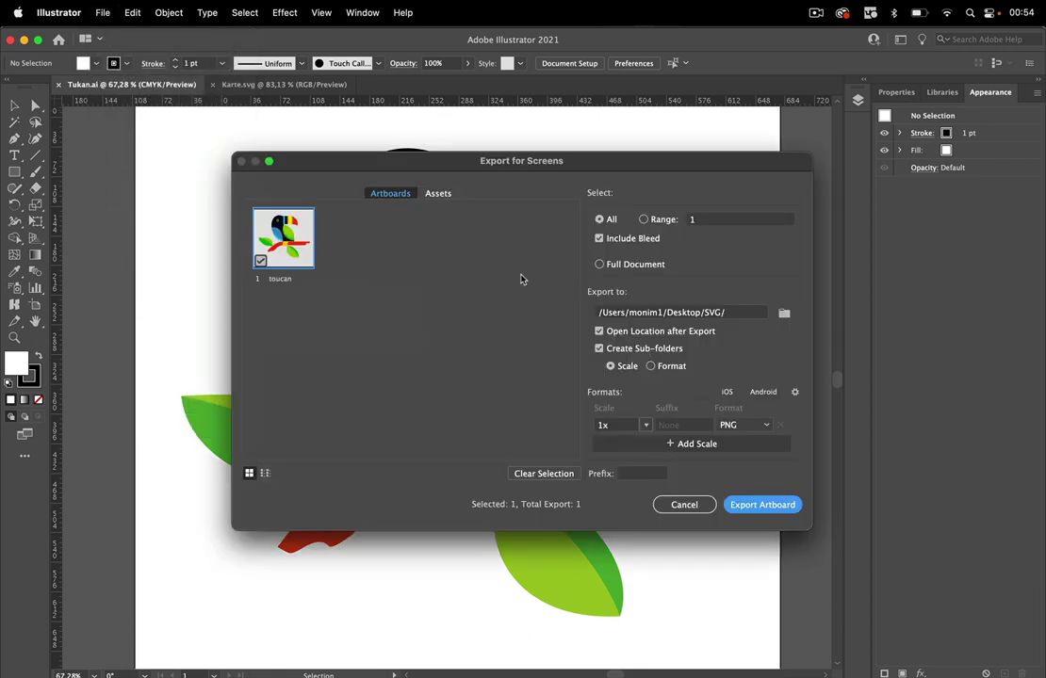
Set the export format to SVG and the destination to the Desktop SVG folder
{"action": "left_click", "coordinate": [743, 424]}
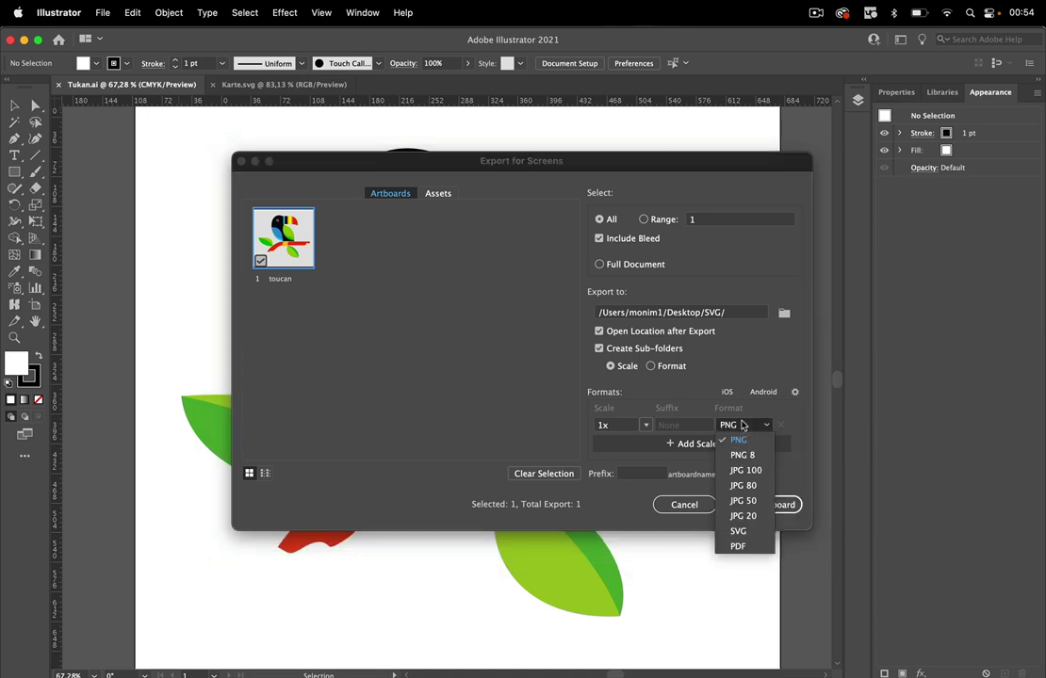
{"action": "left_click", "coordinate": [740, 531]}
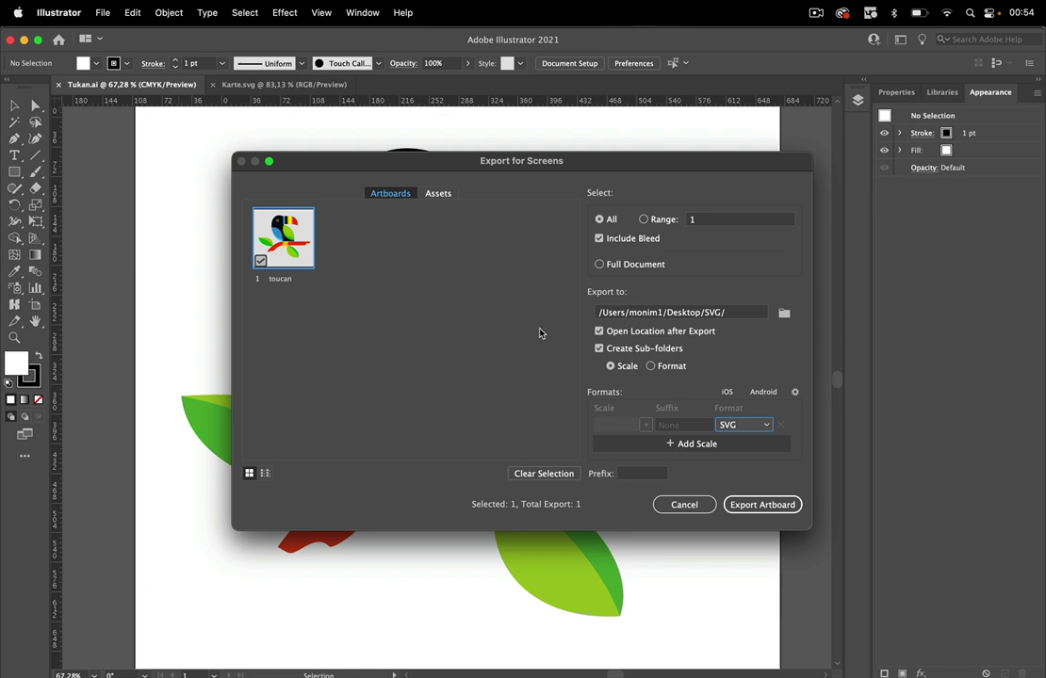
{"action": "left_click", "coordinate": [785, 313]}
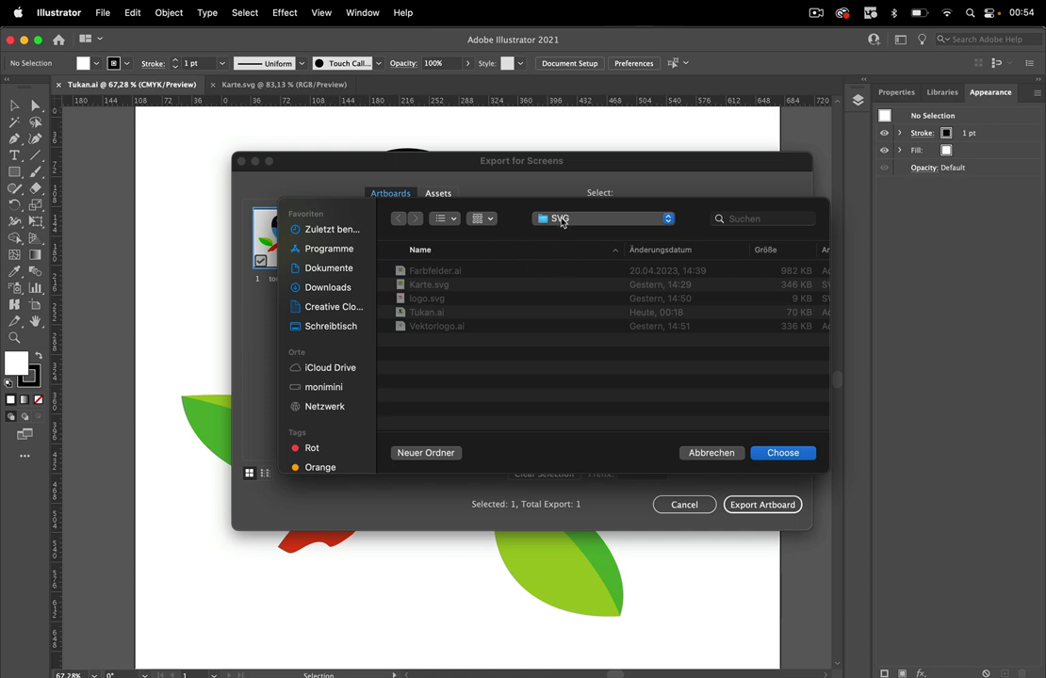
{"action": "left_click", "coordinate": [782, 453]}
Export the toucan artboard, then drag toucan.svg from the SVG subfolder onto Illustrator
{"action": "left_click", "coordinate": [784, 504]}
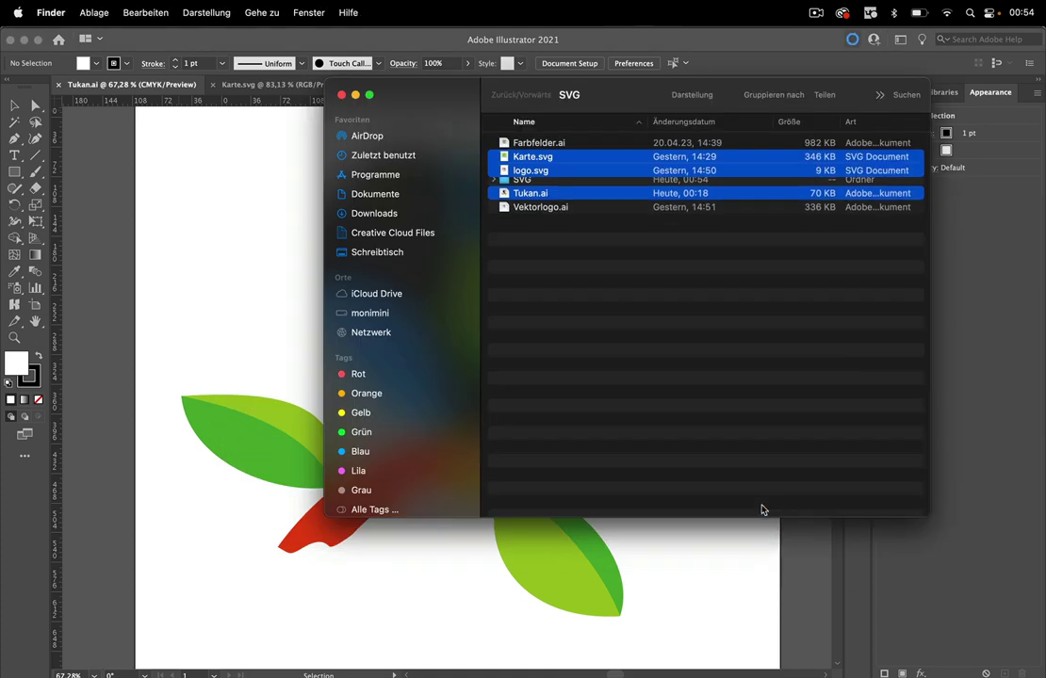
{"action": "left_click", "coordinate": [558, 278]}
{"action": "left_click", "coordinate": [494, 184]}
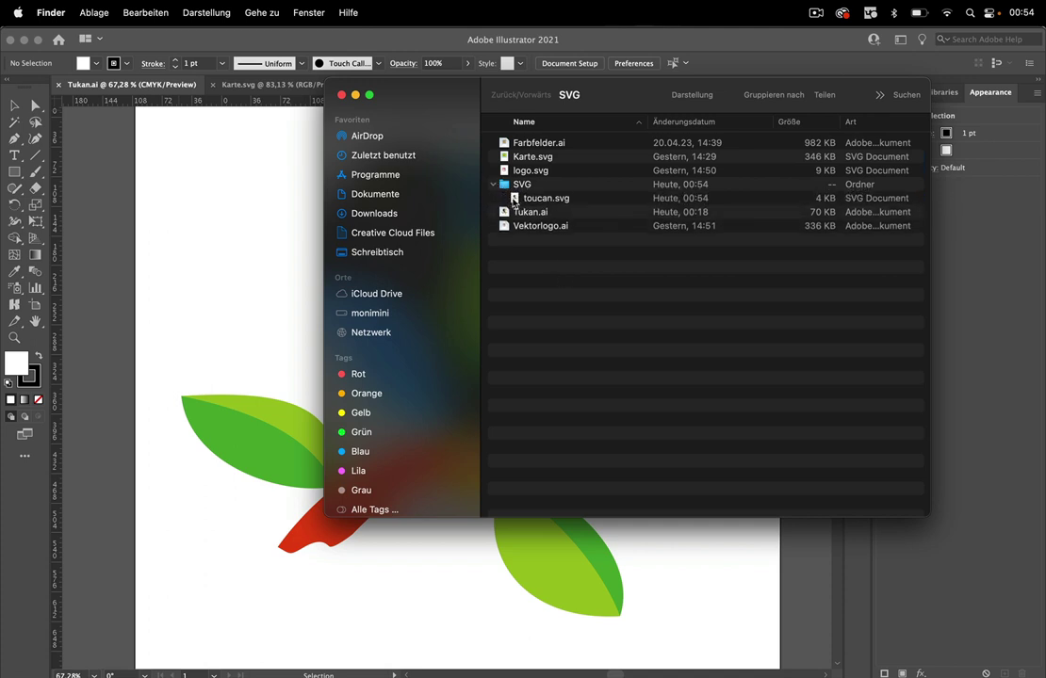
{"action": "left_click_drag", "start_coordinate": [514, 201], "coordinate": [407, 667]}
Zoom into toucan.svg to inspect shape edges for seams, then zoom back out
{"action": "scroll", "coordinate": [514, 392], "scroll_direction": "up", "scroll_amount": 10}
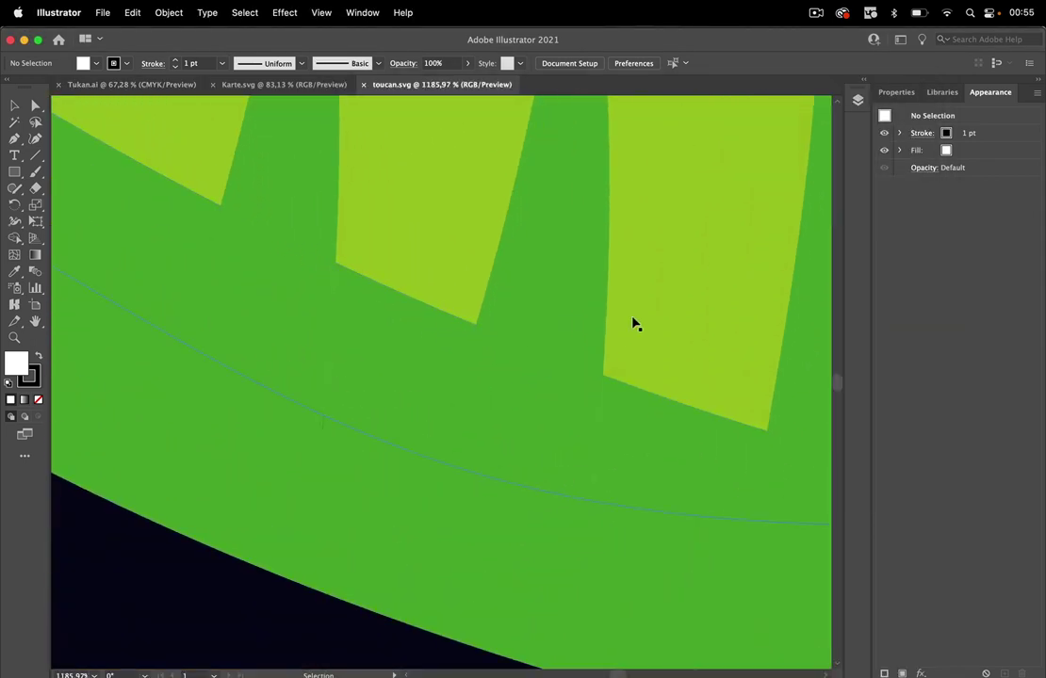
{"action": "scroll", "coordinate": [630, 390], "scroll_direction": "up", "scroll_amount": 3}
{"action": "scroll", "coordinate": [631, 390], "scroll_direction": "up", "scroll_amount": 2}
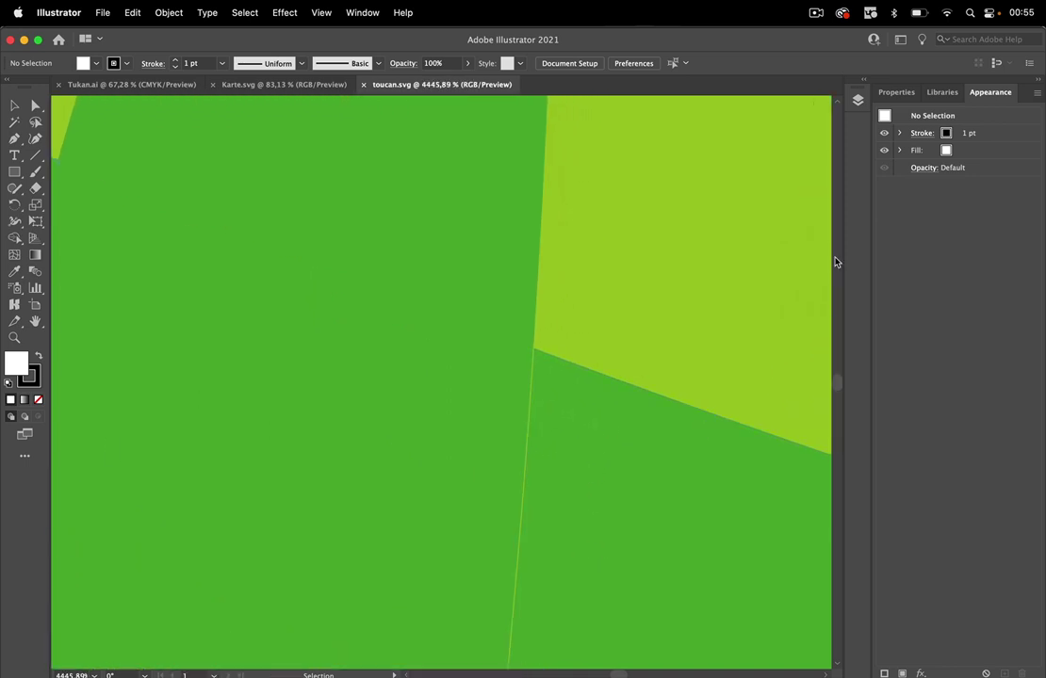
{"action": "scroll", "coordinate": [731, 387], "scroll_direction": "down", "scroll_amount": 3}
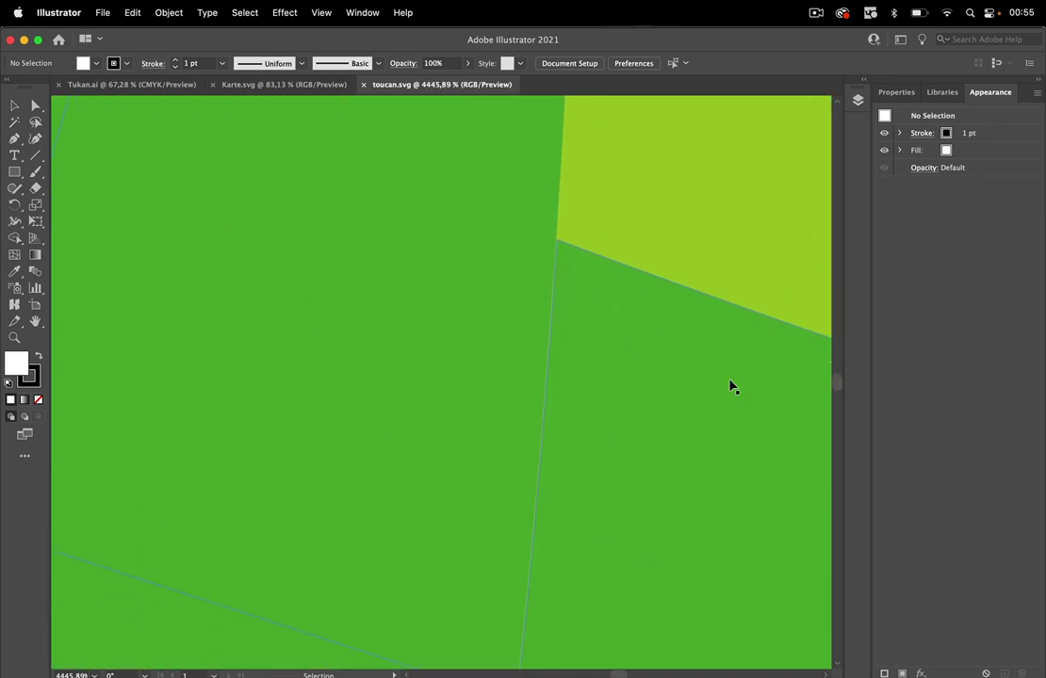
{"action": "scroll", "coordinate": [731, 387], "scroll_direction": "down", "scroll_amount": 2}
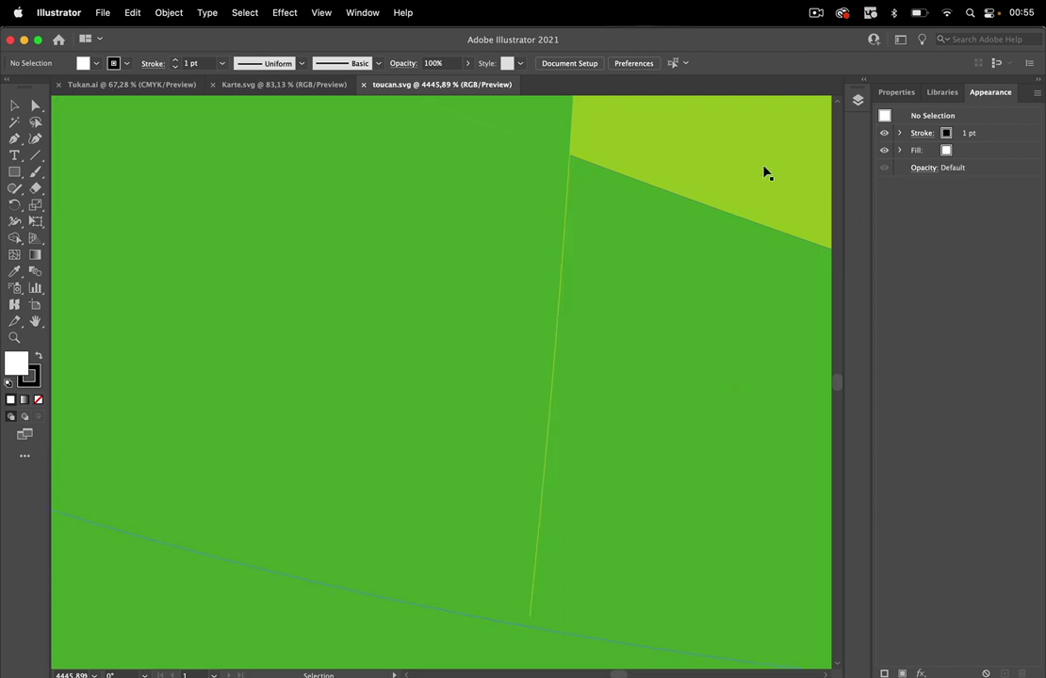
{"action": "scroll", "coordinate": [614, 303], "scroll_direction": "down", "scroll_amount": 10}
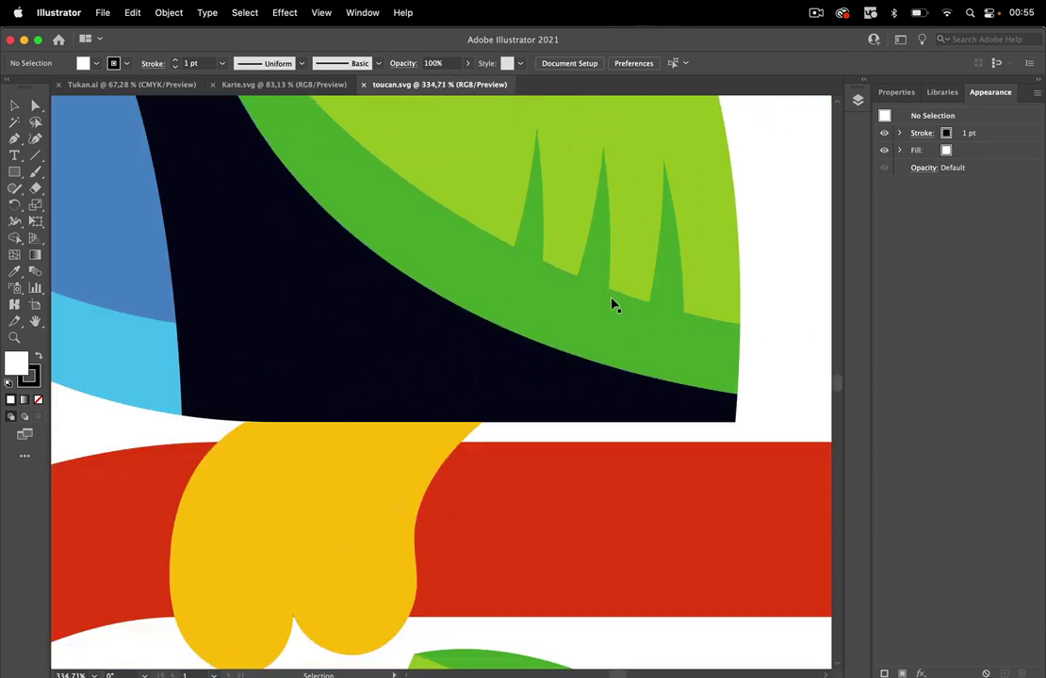
{"action": "scroll", "coordinate": [615, 303], "scroll_direction": "down", "scroll_amount": 6}
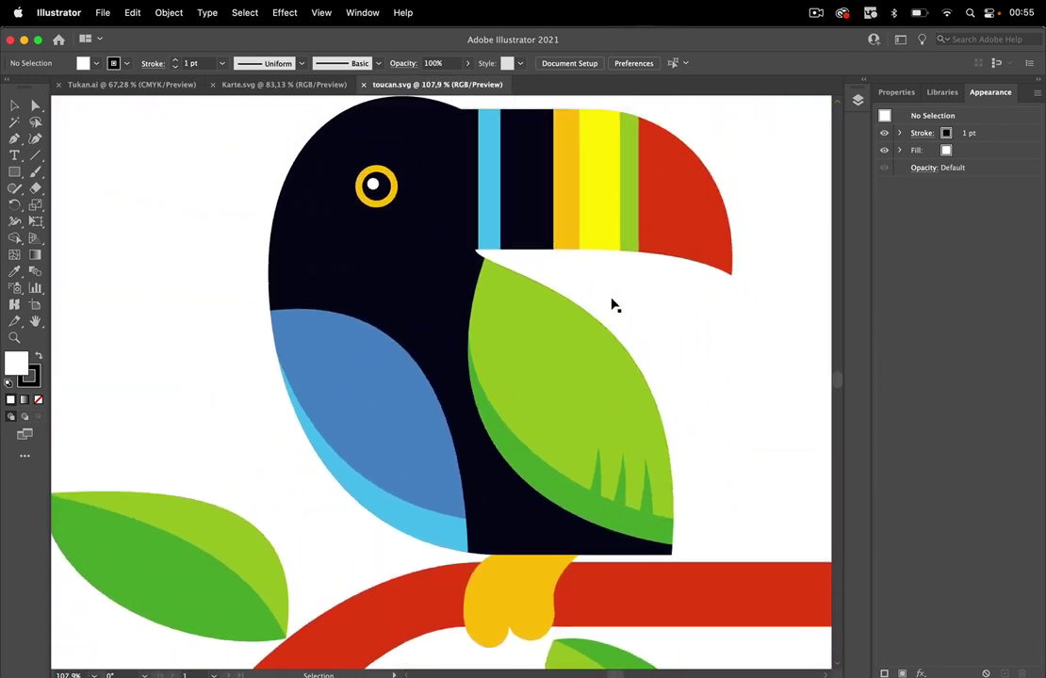
{"action": "scroll", "coordinate": [614, 304], "scroll_direction": "up", "scroll_amount": 2}
{"action": "scroll", "coordinate": [614, 305], "scroll_direction": "right", "scroll_amount": 2}
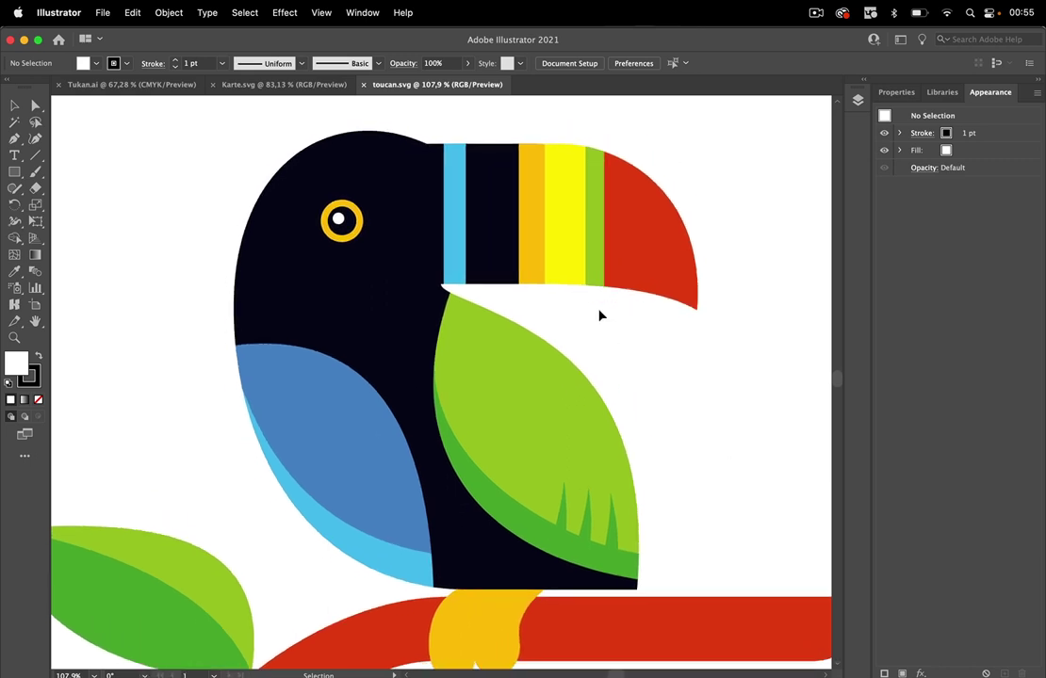
{"action": "scroll", "coordinate": [590, 327], "scroll_direction": "down", "scroll_amount": 2}
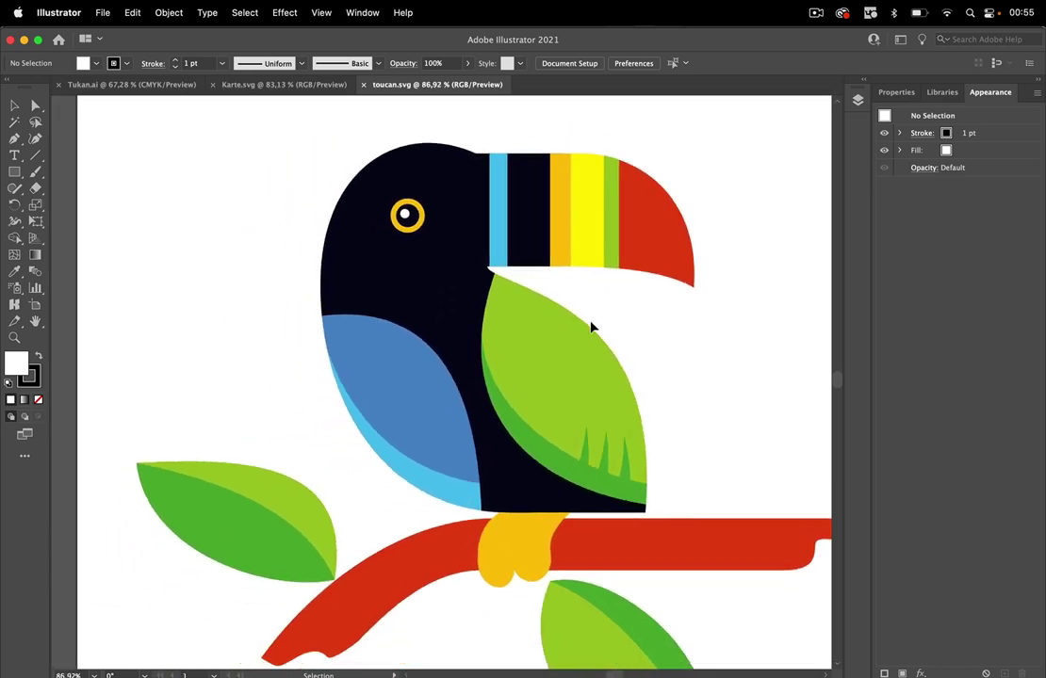
{"action": "scroll", "coordinate": [590, 326], "scroll_direction": "down", "scroll_amount": 1}
{"action": "scroll", "coordinate": [590, 327], "scroll_direction": "right", "scroll_amount": 3}
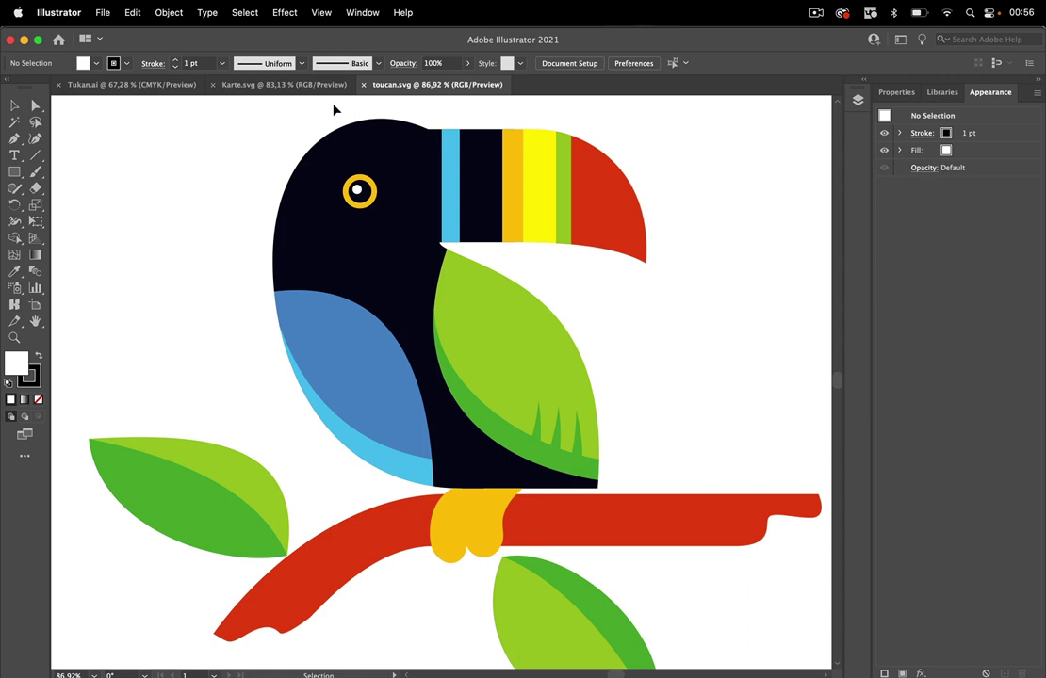
Close the toucan.svg document and reopen Export for Screens
{"action": "key", "text": "super+w"}
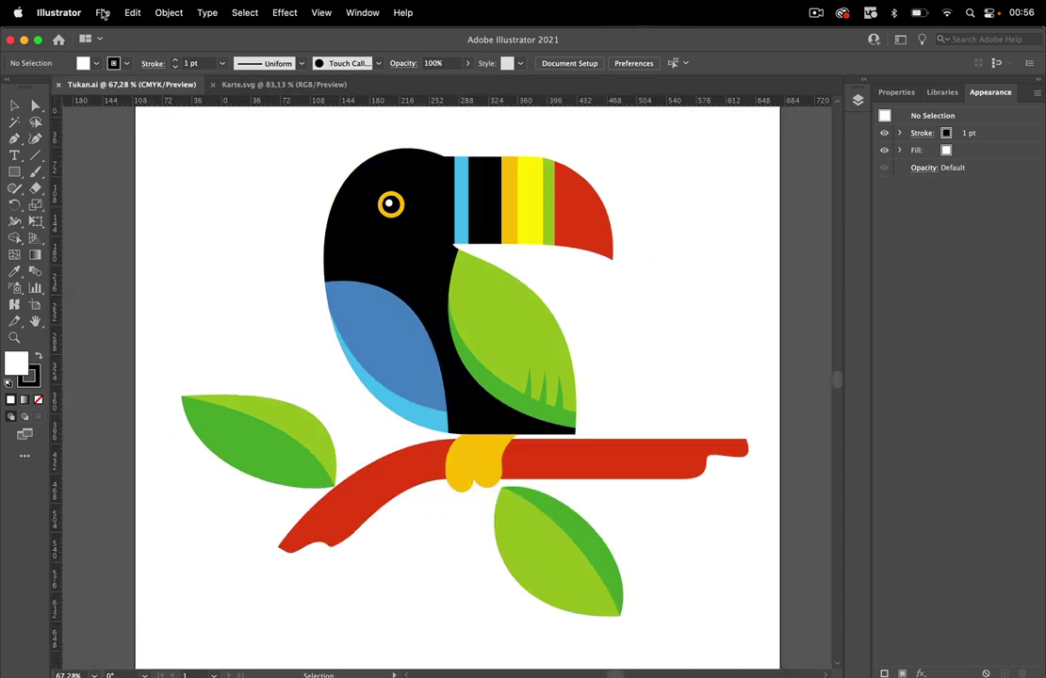
{"action": "left_click", "coordinate": [102, 14]}
{"action": "mouse_move", "coordinate": [167, 303]}
{"action": "left_click", "coordinate": [287, 296]}
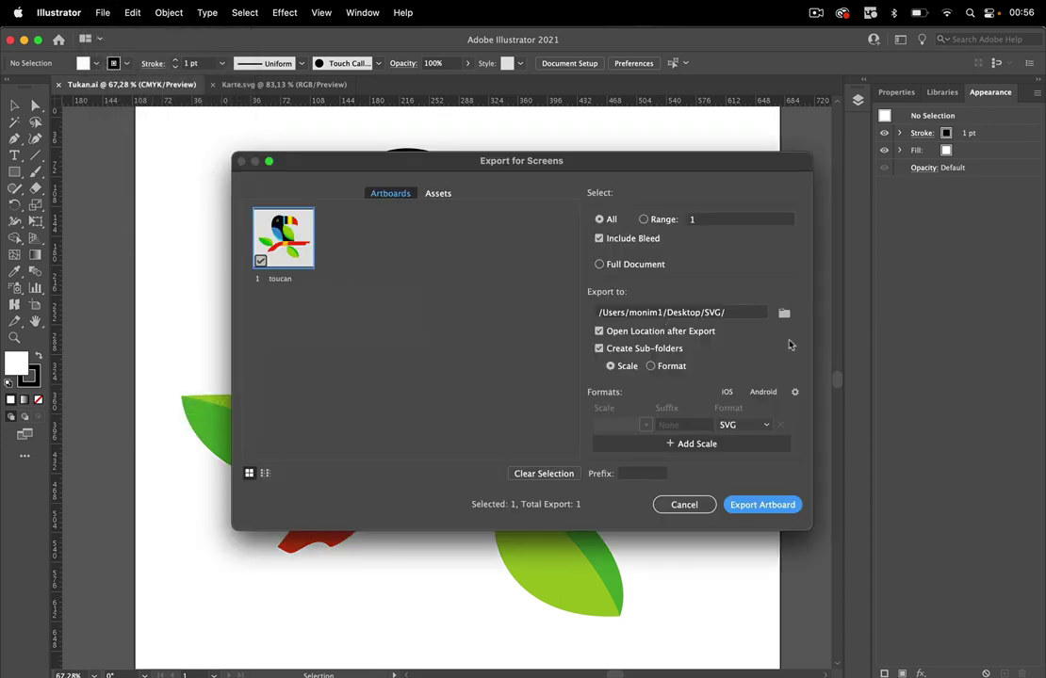
Set the SVG decimal precision to 5 in the format settings, save, and verify it
{"action": "left_click", "coordinate": [795, 393]}
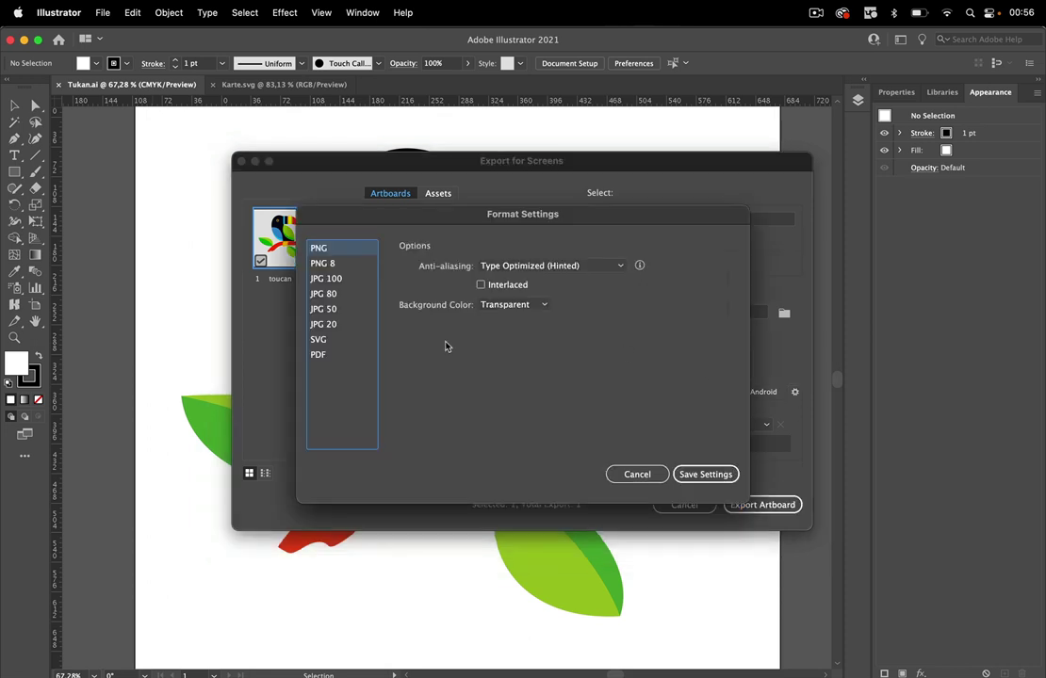
{"action": "left_click", "coordinate": [341, 341]}
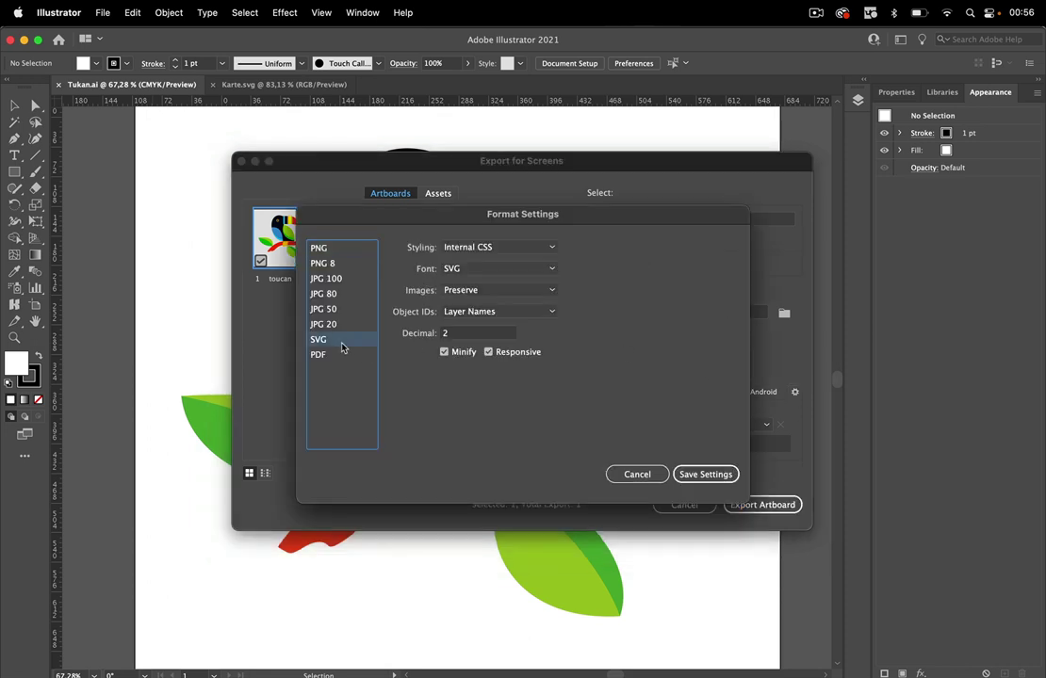
{"action": "left_click", "coordinate": [439, 335]}
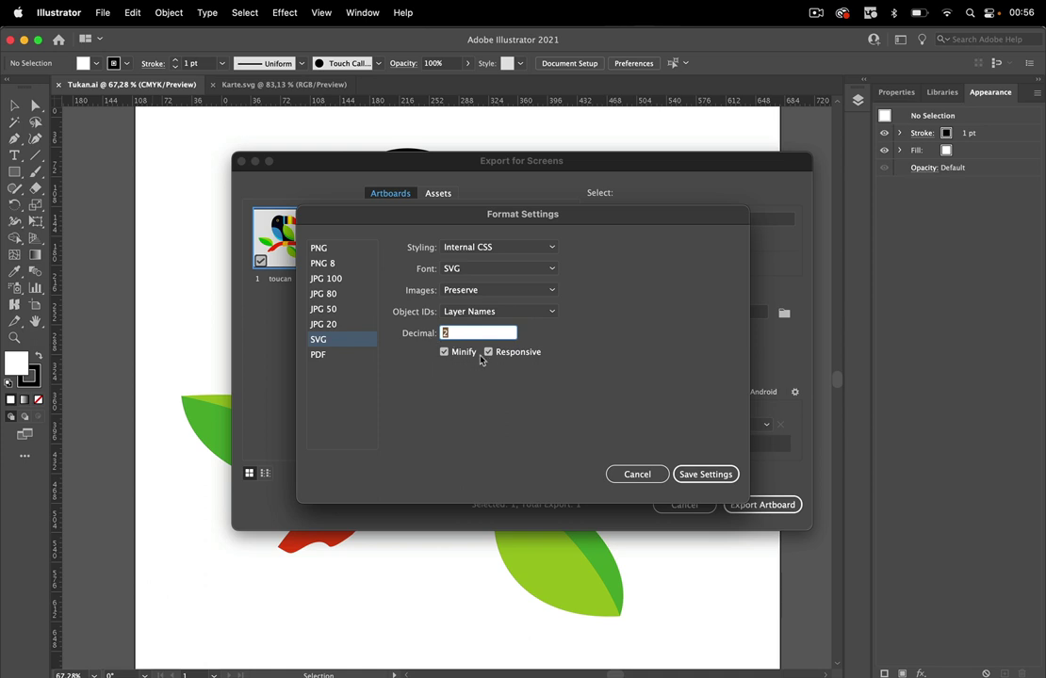
{"action": "type", "text": "9"}
{"action": "left_click", "coordinate": [703, 475]}
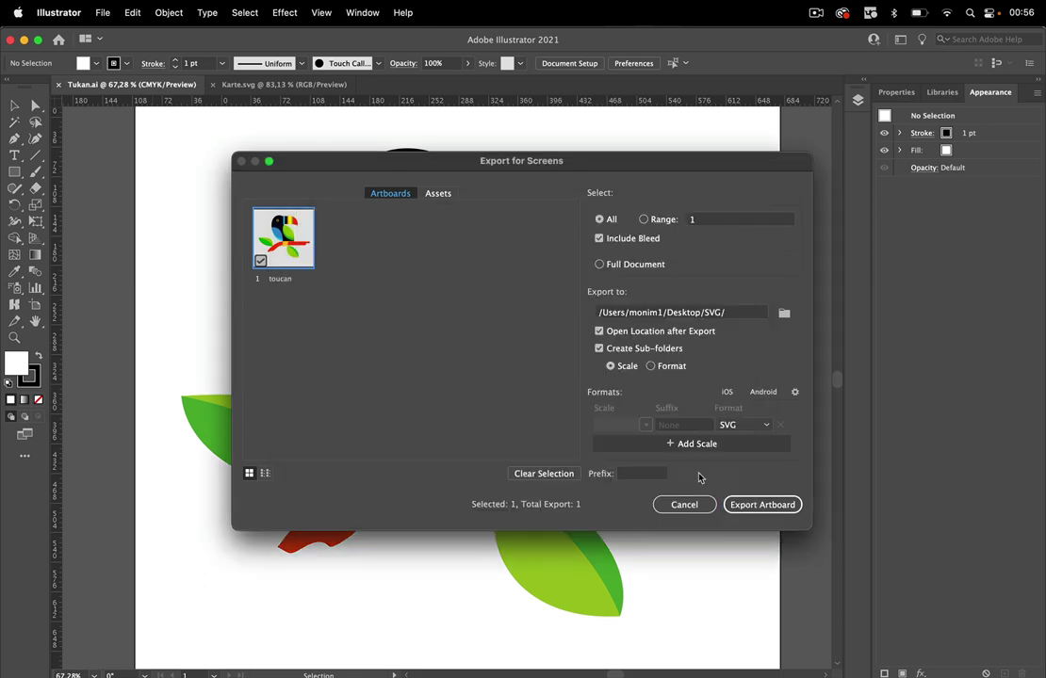
{"action": "left_click", "coordinate": [794, 394]}
{"action": "left_click", "coordinate": [339, 341]}
{"action": "left_click", "coordinate": [460, 334]}
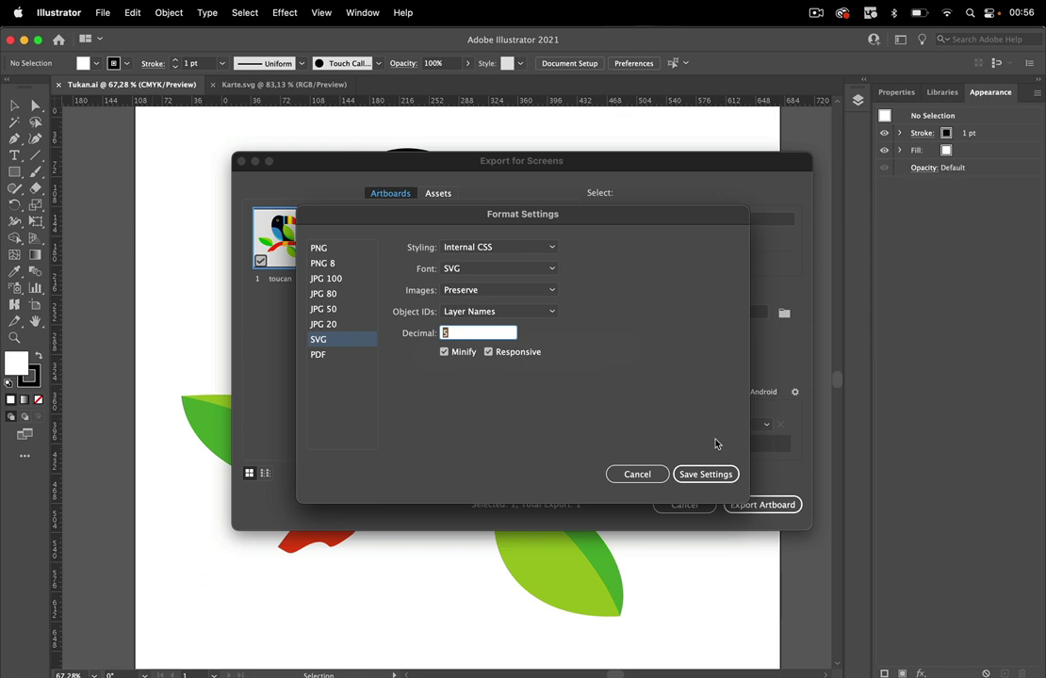
{"action": "left_click", "coordinate": [706, 474]}
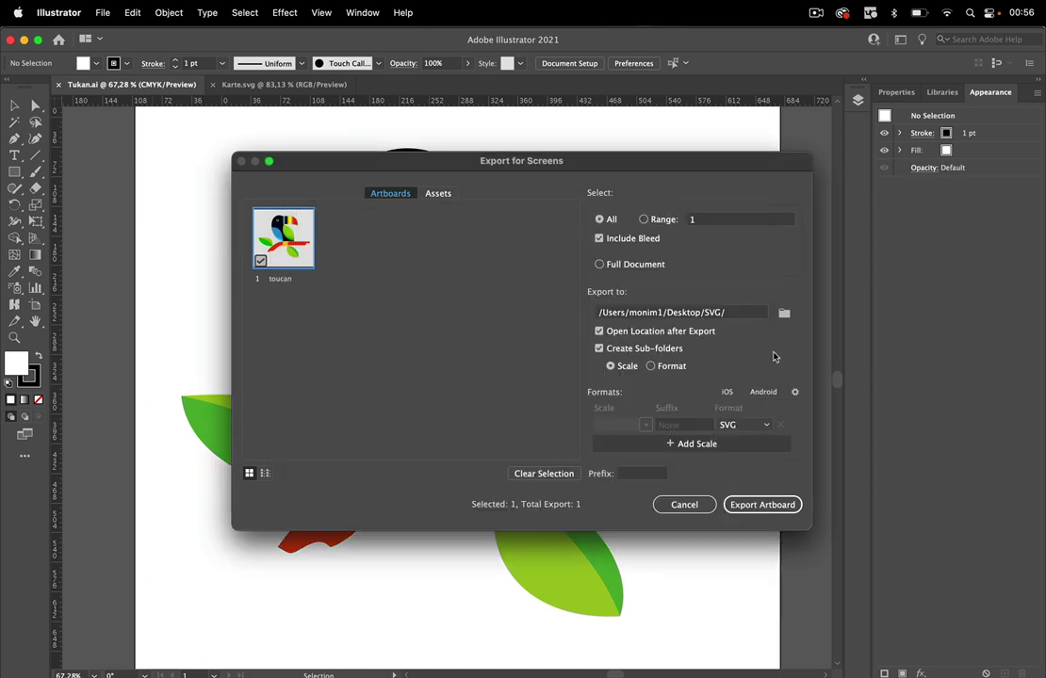
Export the toucan artboard, replacing the existing toucan.svg
{"action": "left_click", "coordinate": [757, 503]}
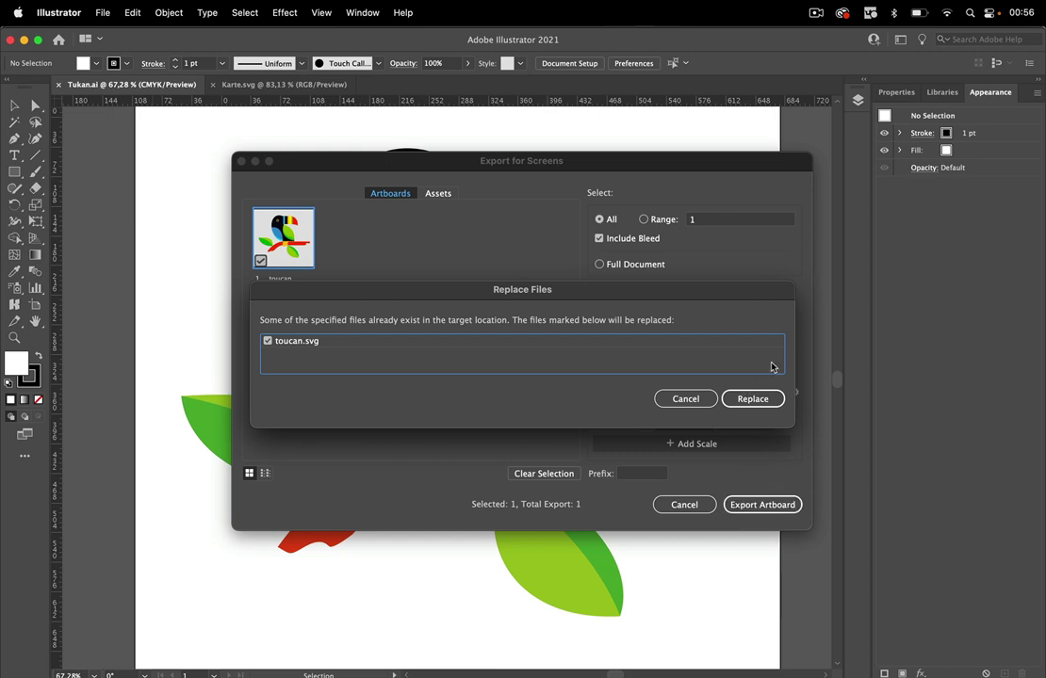
{"action": "left_click", "coordinate": [754, 400]}
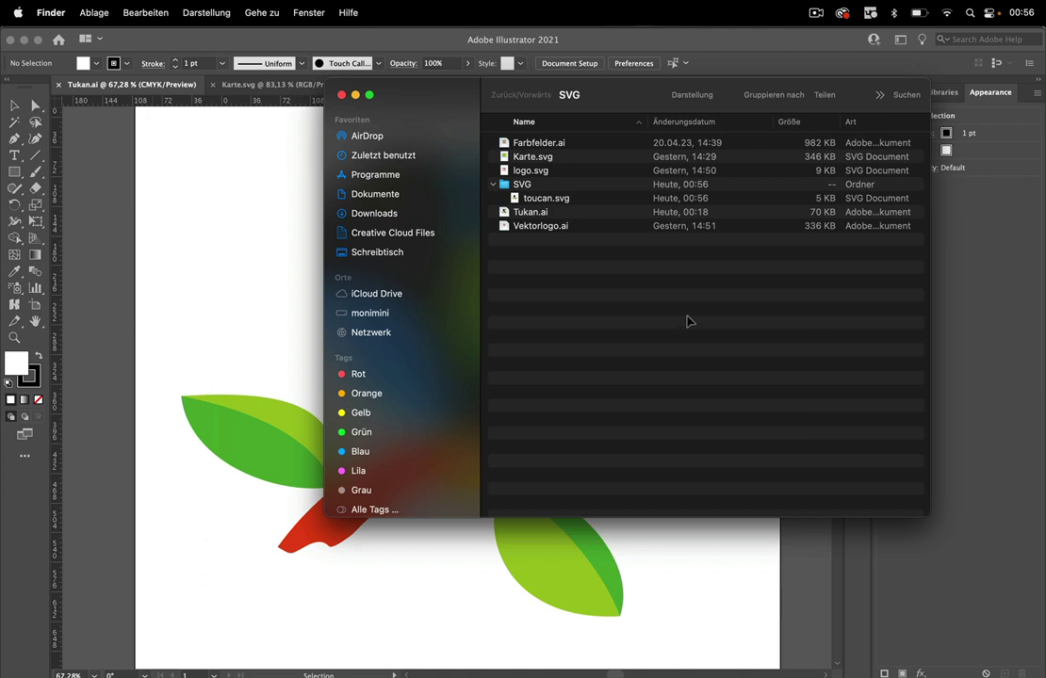
{"action": "left_click_drag", "start_coordinate": [448, 96], "coordinate": [726, 95]}
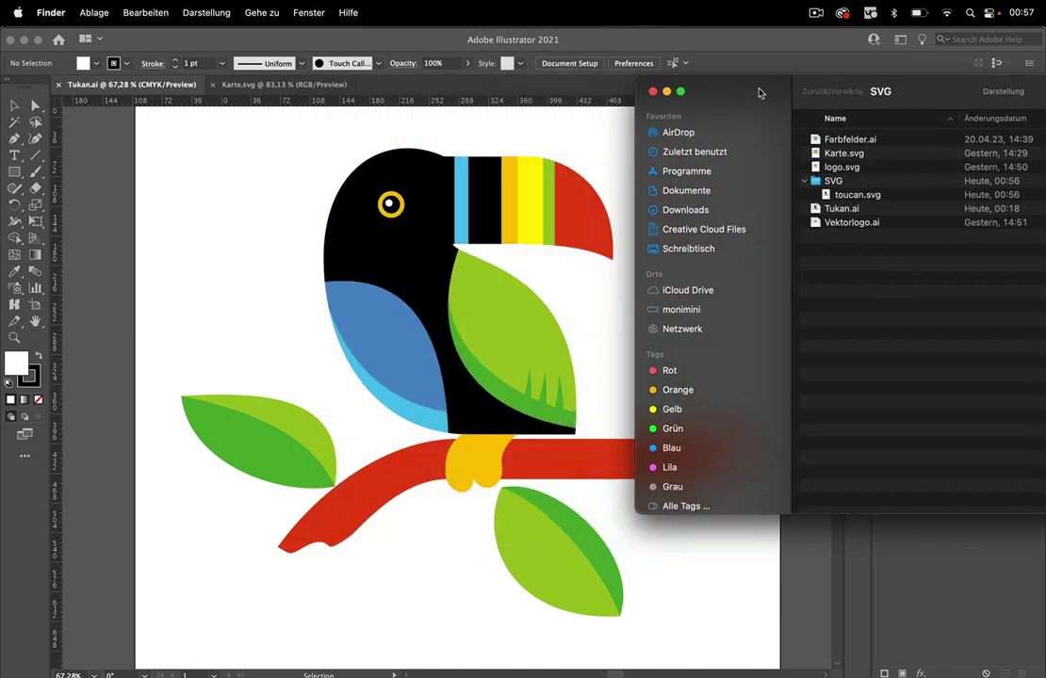
Select the green wing spikes, wing base shape and wing band to check them
{"action": "left_click", "coordinate": [579, 405]}
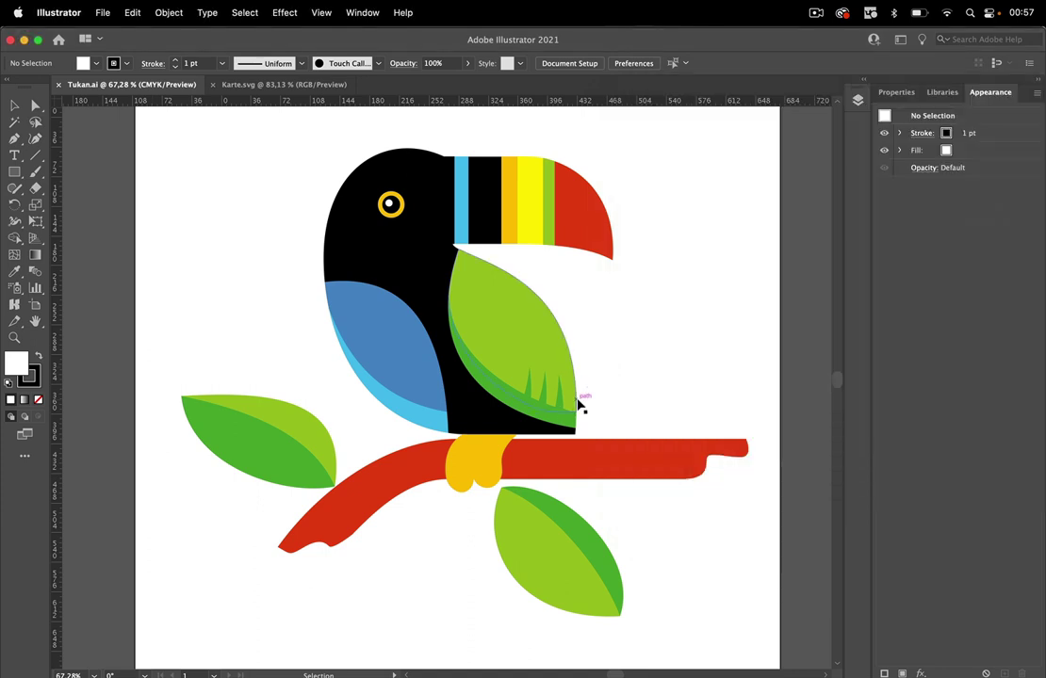
{"action": "scroll", "coordinate": [579, 405], "scroll_direction": "up", "scroll_amount": 5}
{"action": "left_click_drag", "start_coordinate": [489, 450], "coordinate": [439, 427]}
{"action": "left_click", "coordinate": [440, 400]}
{"action": "left_click", "coordinate": [381, 373]}
{"action": "left_click", "coordinate": [374, 412]}
{"action": "left_click", "coordinate": [426, 425]}
Deselect and zoom out to show the whole toucan illustration
{"action": "left_click", "coordinate": [642, 400]}
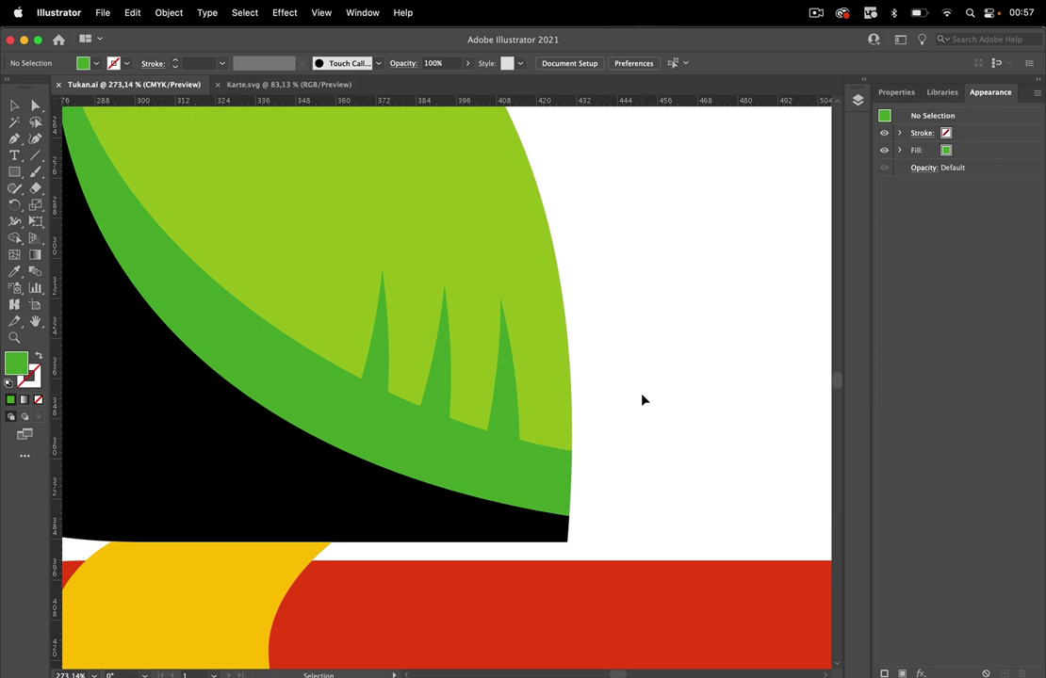
{"action": "key", "text": "super+minus"}
{"action": "key", "text": "super+minus"}
{"action": "key", "text": "super+minus"}
{"action": "key", "text": "super+minus"}
{"action": "mouse_move", "coordinate": [509, 670]}
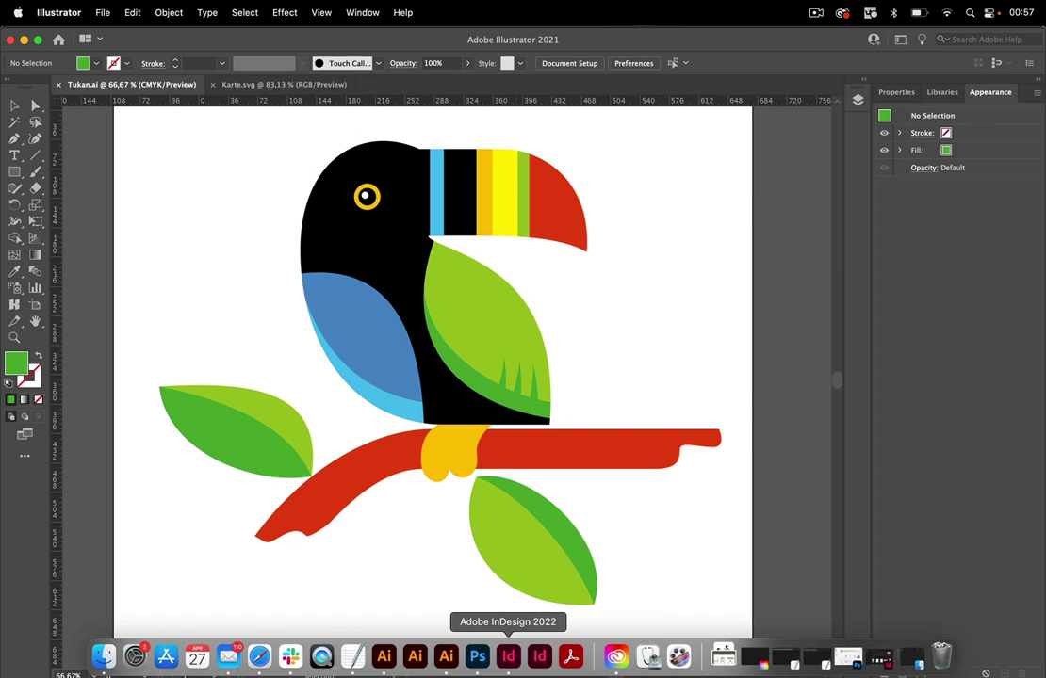
In Firefly Recolor vectors, upload the toucan SVG file
{"action": "left_click", "coordinate": [262, 658]}
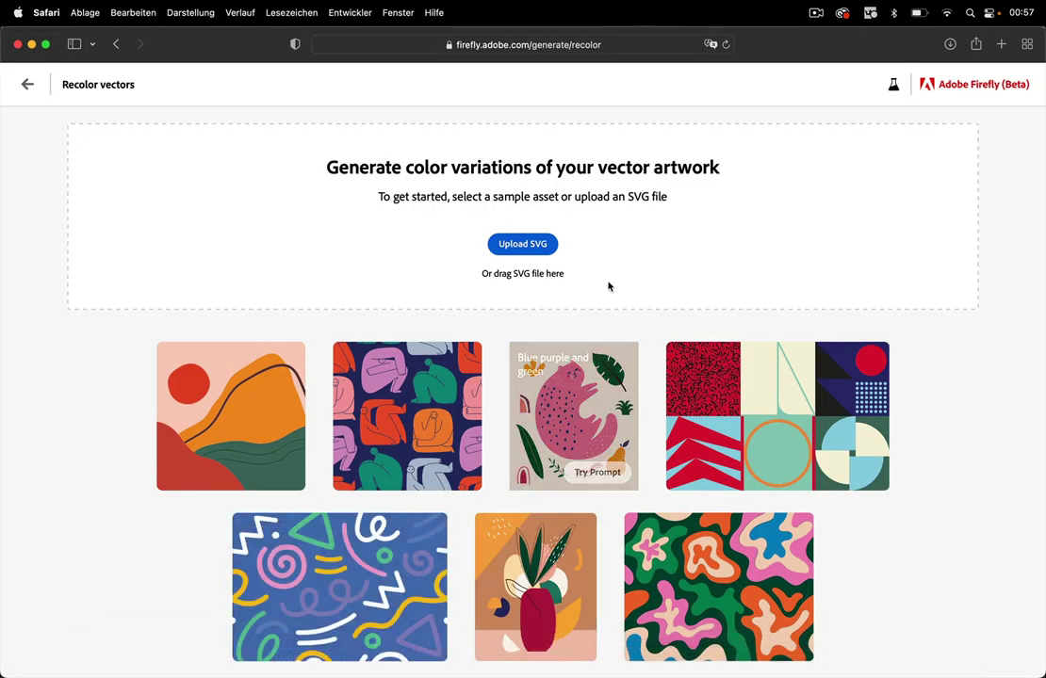
{"action": "left_click", "coordinate": [525, 246]}
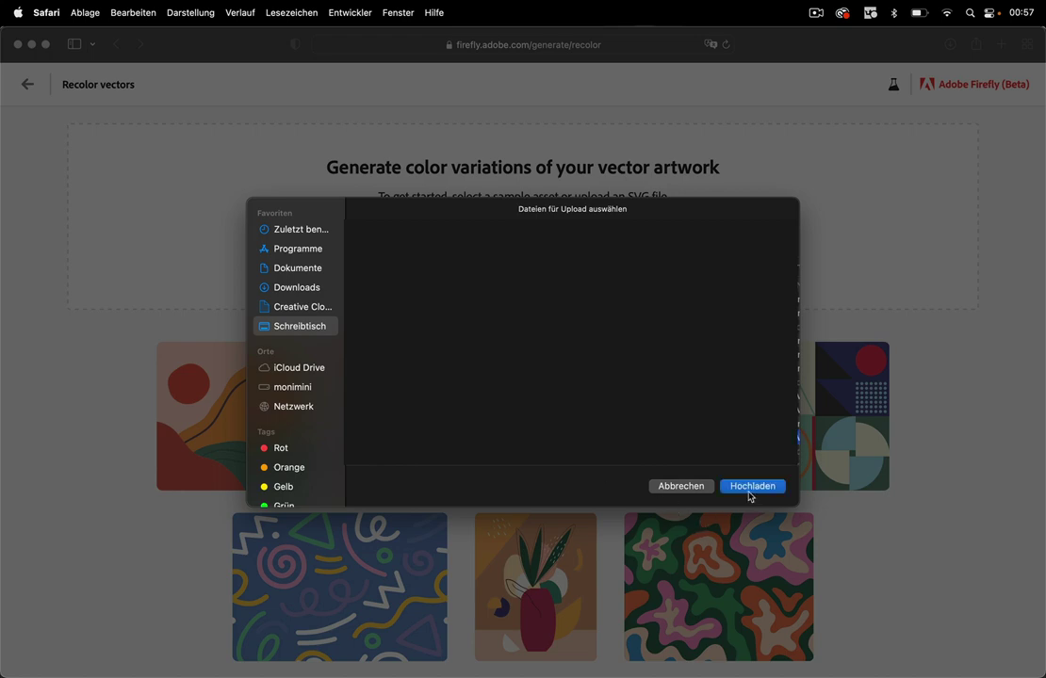
{"action": "left_click", "coordinate": [752, 488]}
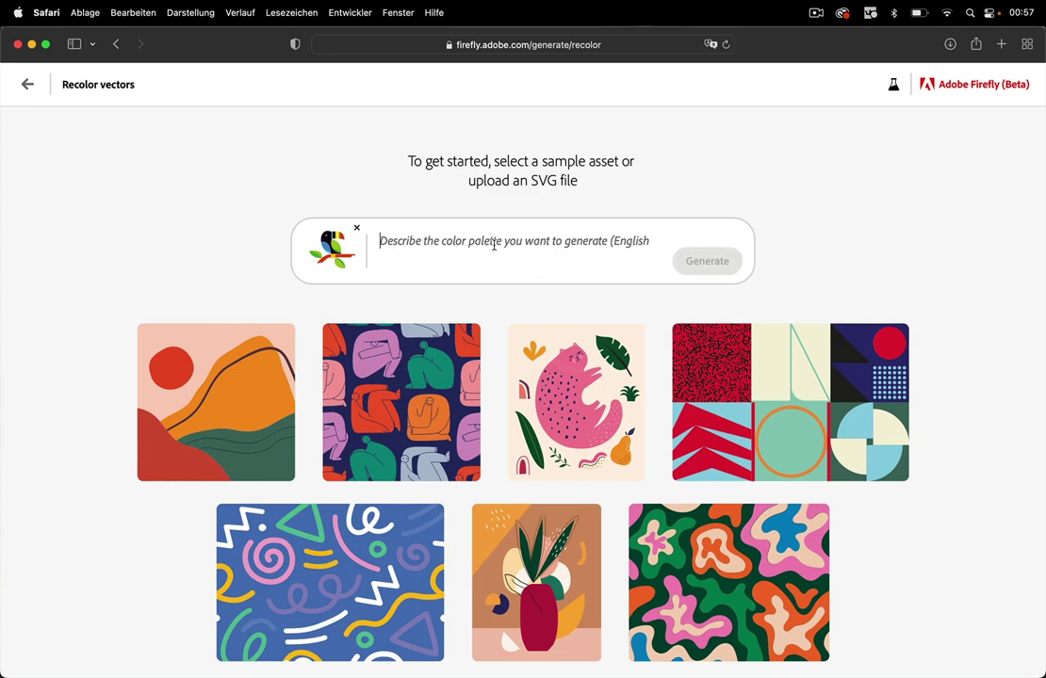
Generate colour variations from the prompt 'Jungle vibes parrot, green'
{"action": "left_click", "coordinate": [492, 245]}
{"action": "type", "text": "Jungle"}
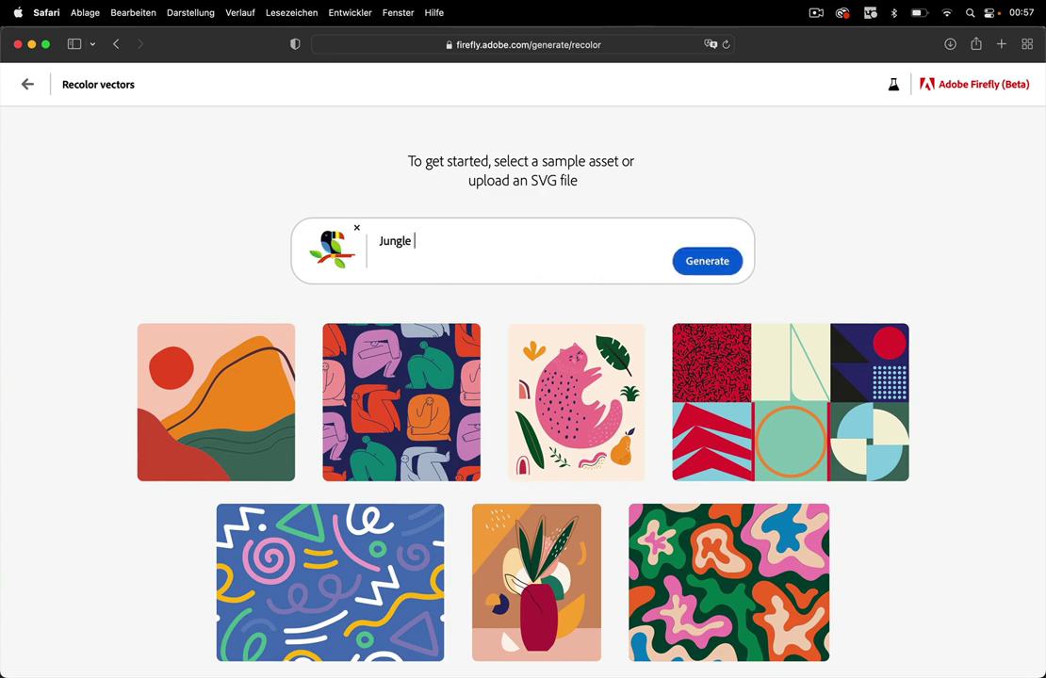
{"action": "type", "text": " vibes parrot, green"}
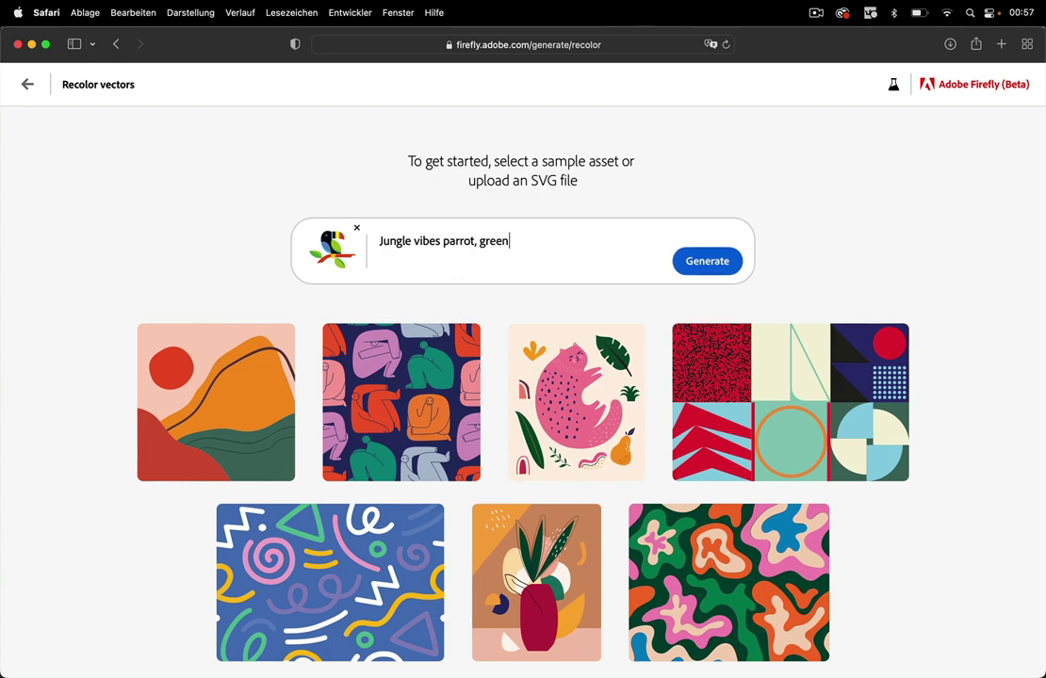
{"action": "left_click", "coordinate": [707, 261]}
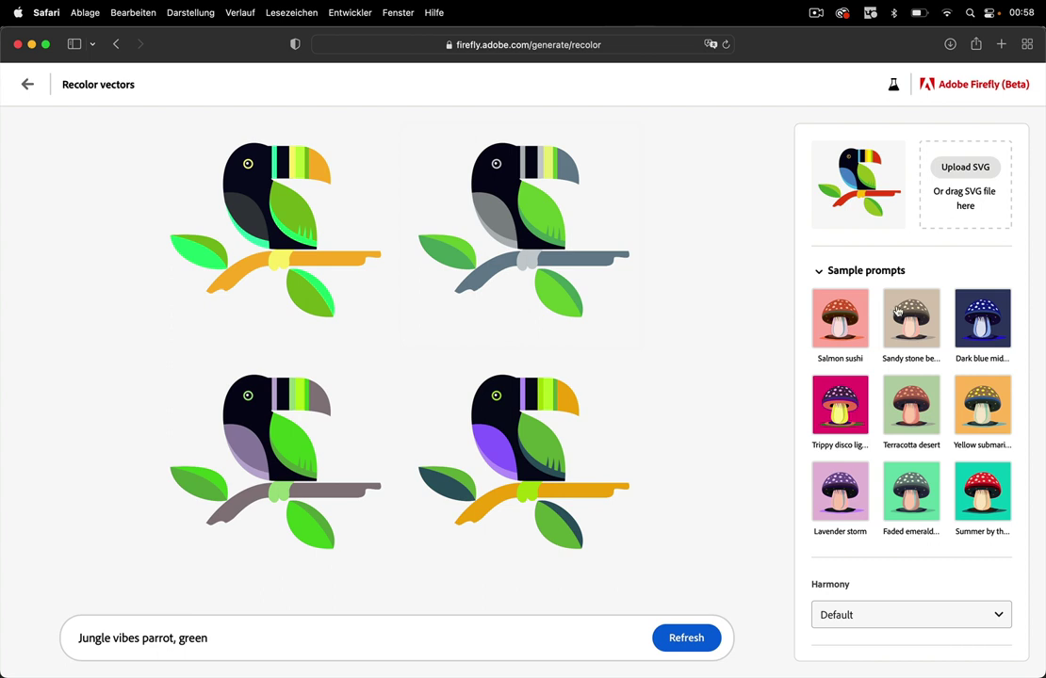
Try Dark blue midnight and Trippy disco lights, then apply the Summer by the sea palette
{"action": "left_click", "coordinate": [983, 327]}
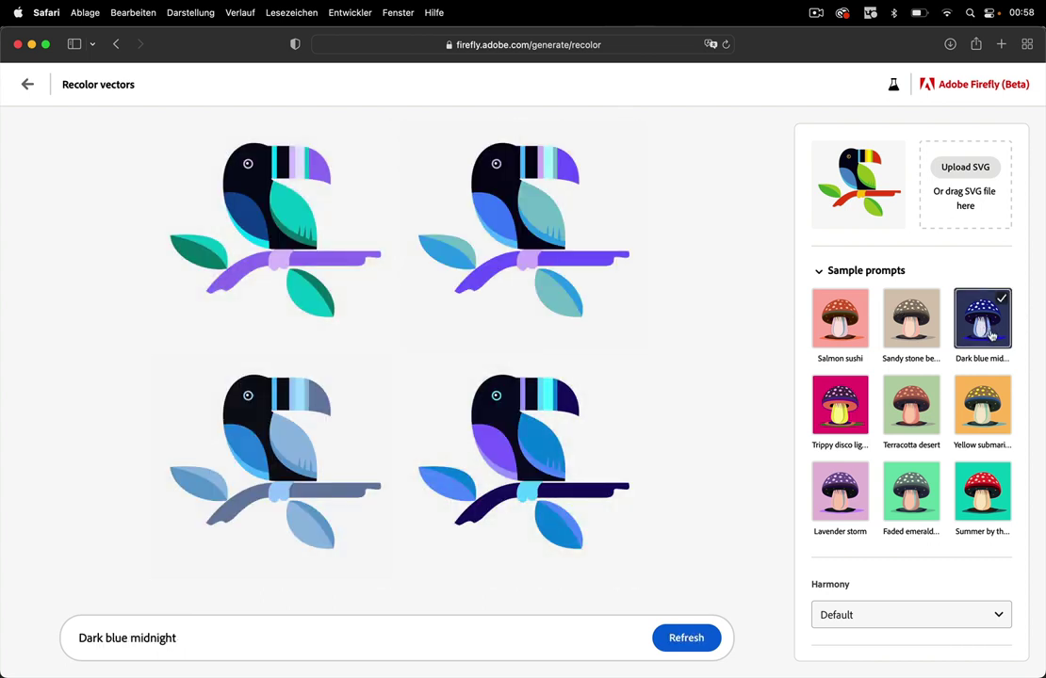
{"action": "left_click", "coordinate": [840, 406]}
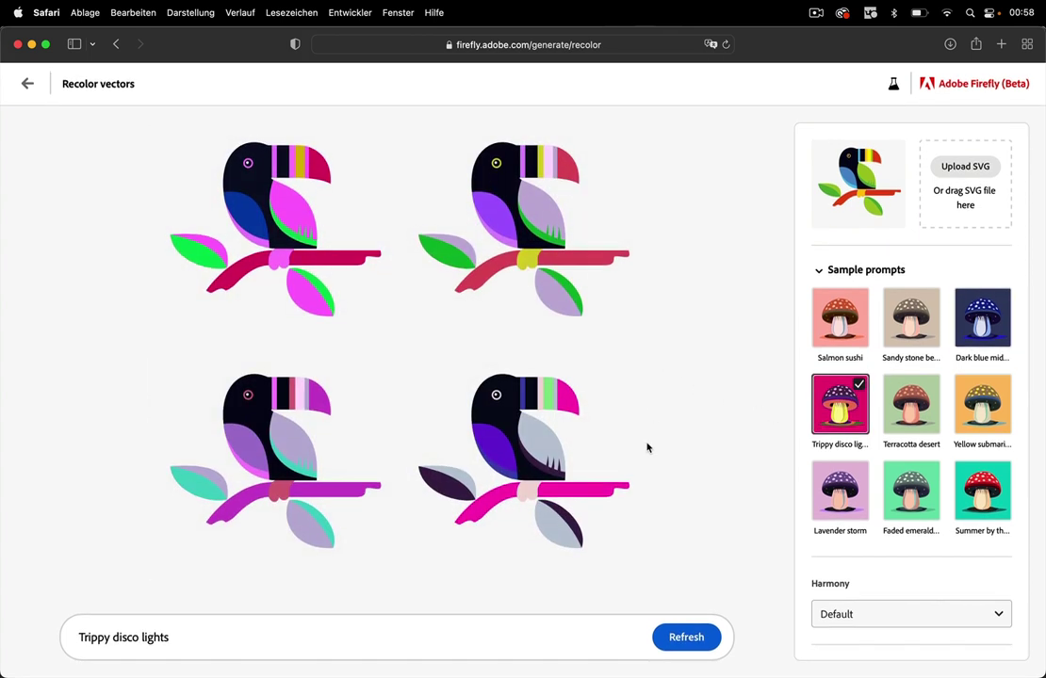
{"action": "left_click", "coordinate": [985, 497]}
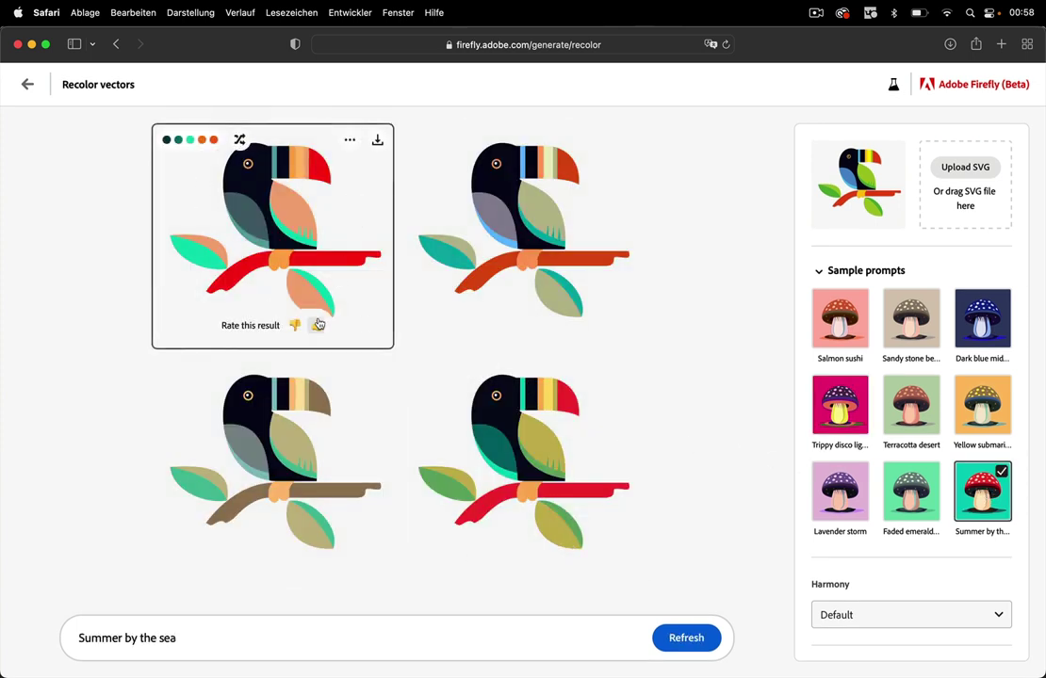
Shuffle the first toucan variation's colours twice and download it
{"action": "mouse_move", "coordinate": [322, 299]}
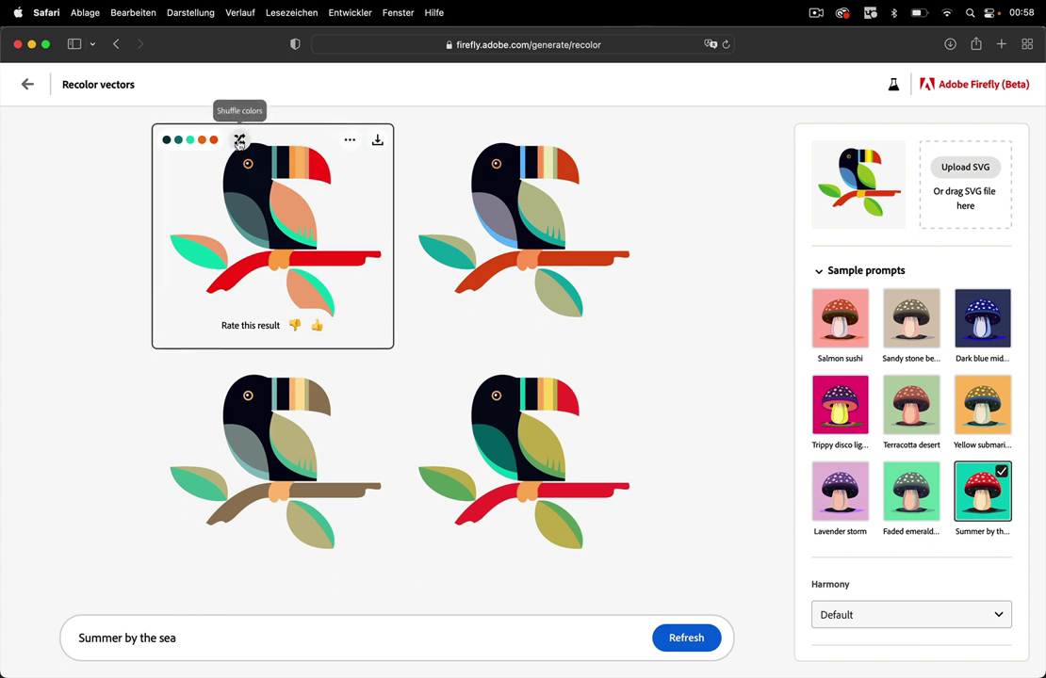
{"action": "left_click", "coordinate": [239, 140]}
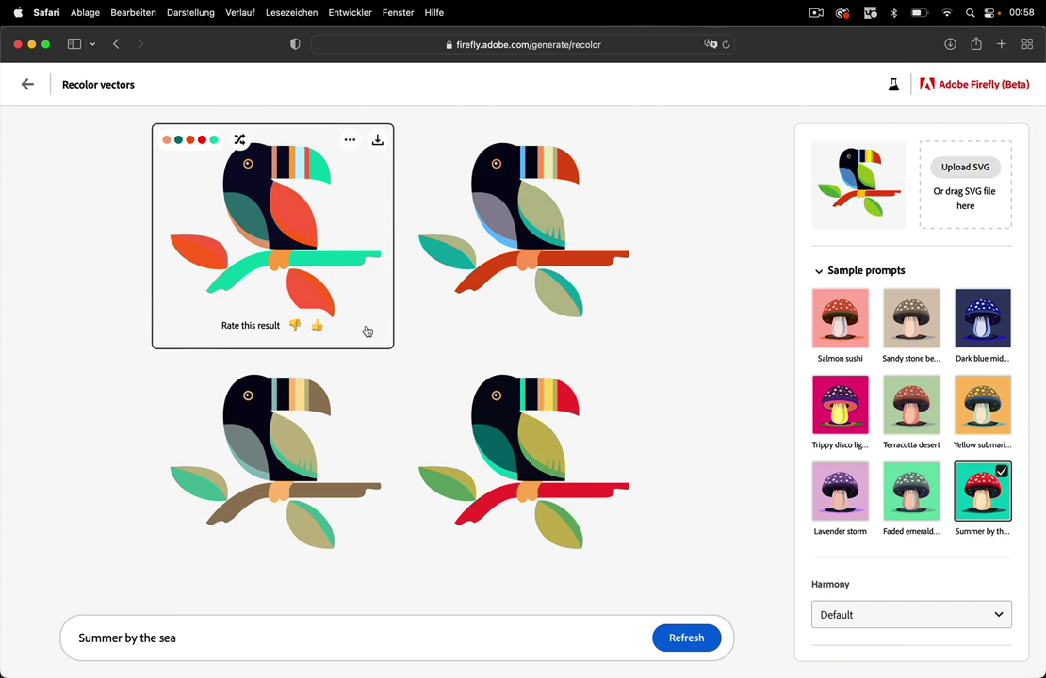
{"action": "left_click", "coordinate": [239, 140]}
{"action": "mouse_move", "coordinate": [329, 138]}
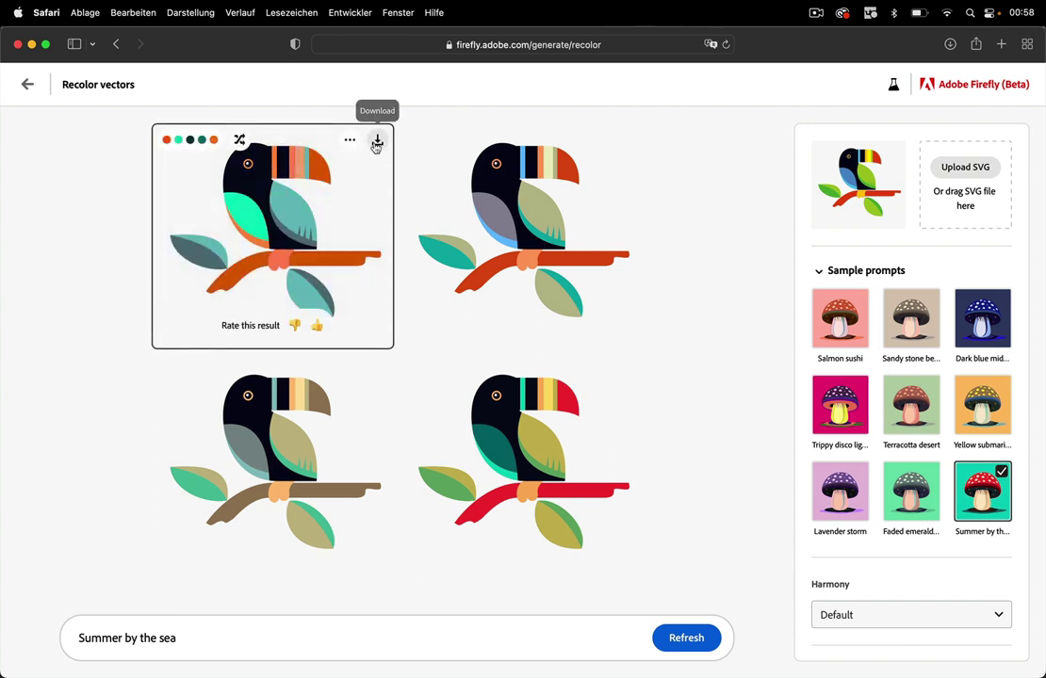
{"action": "left_click", "coordinate": [376, 141]}
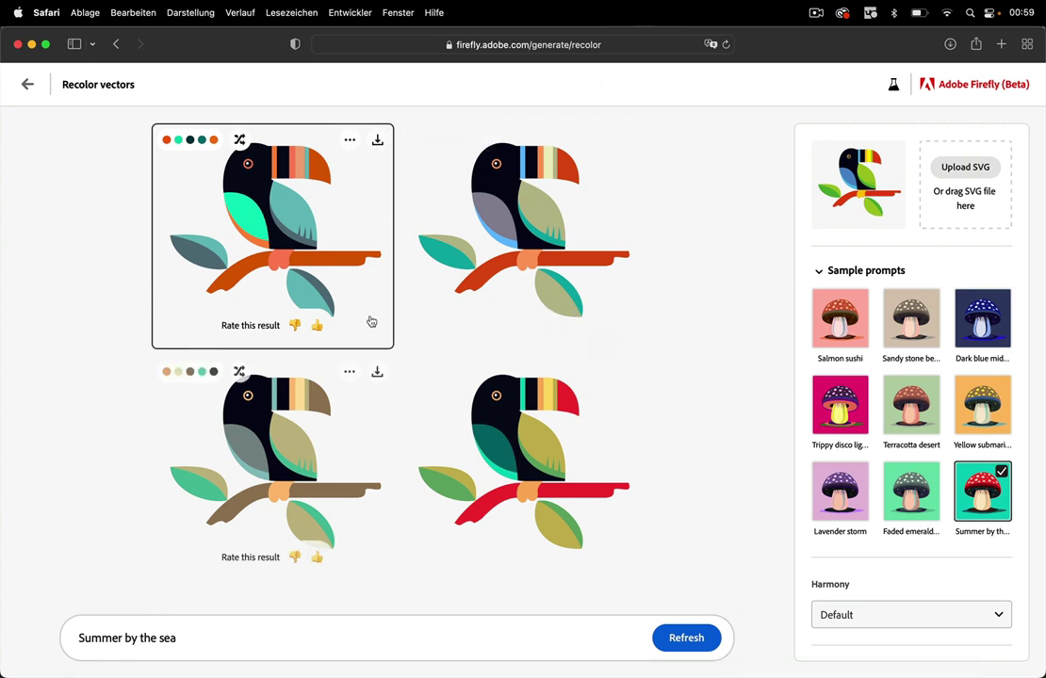
{"action": "left_click", "coordinate": [197, 638]}
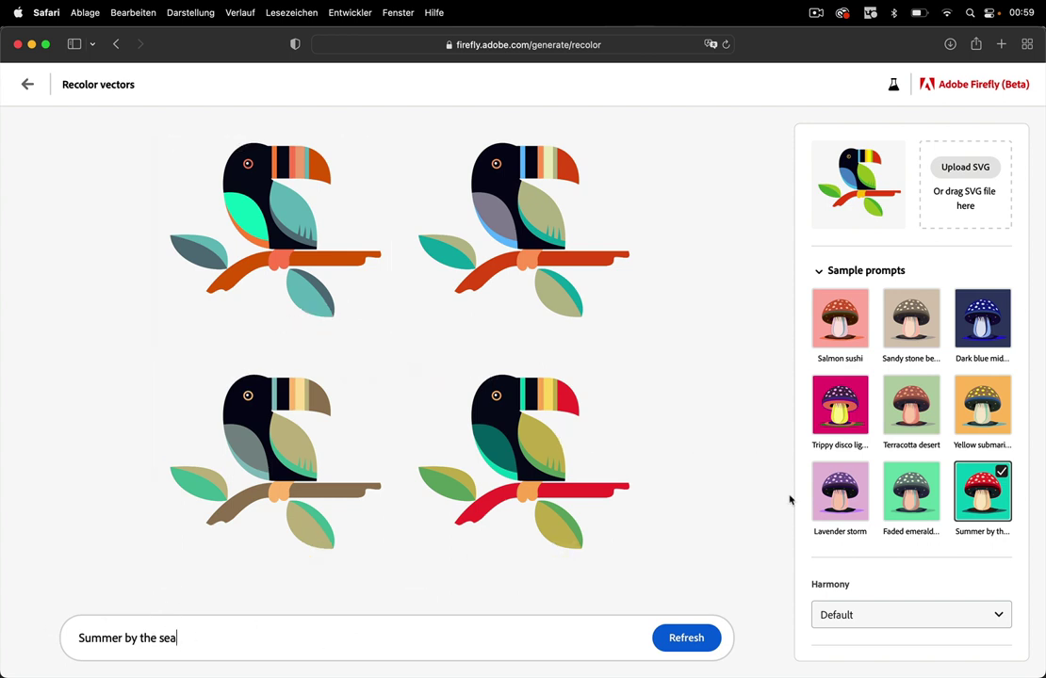
Set the colour harmony to Complementary
{"action": "scroll", "coordinate": [897, 546], "scroll_direction": "down", "scroll_amount": 5}
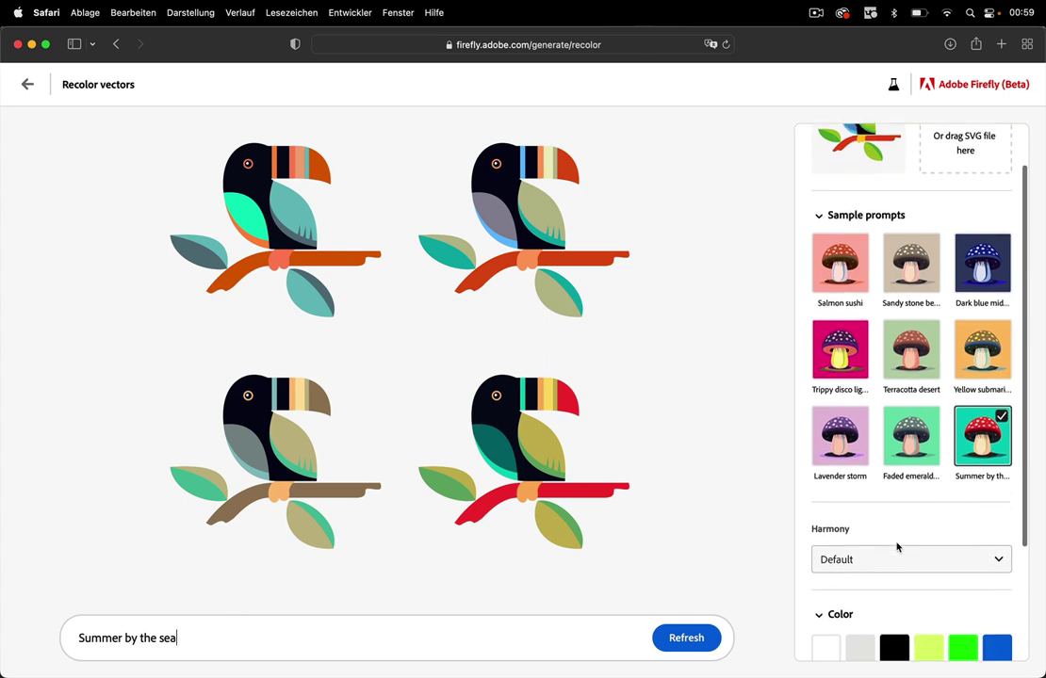
{"action": "scroll", "coordinate": [896, 545], "scroll_direction": "down", "scroll_amount": 1}
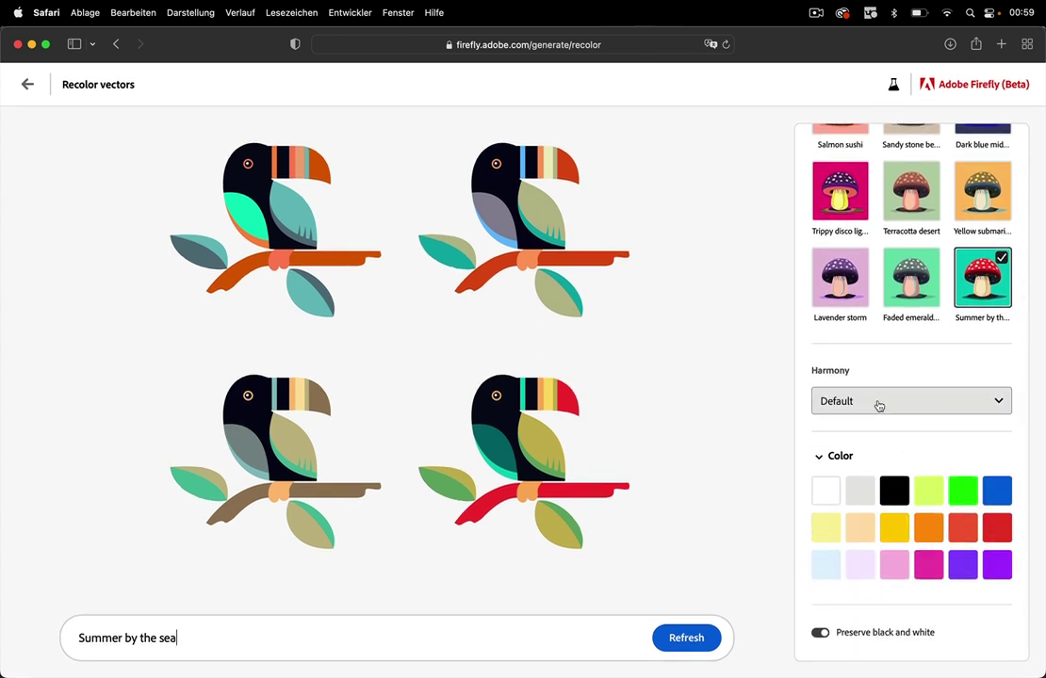
{"action": "left_click", "coordinate": [879, 405]}
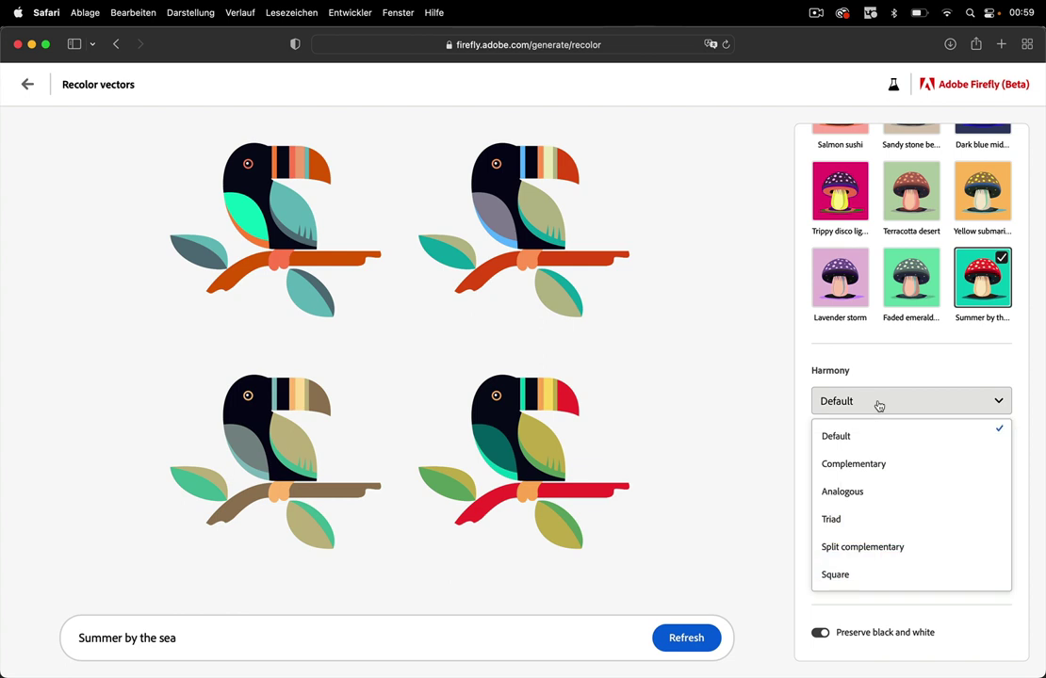
{"action": "left_click", "coordinate": [879, 466]}
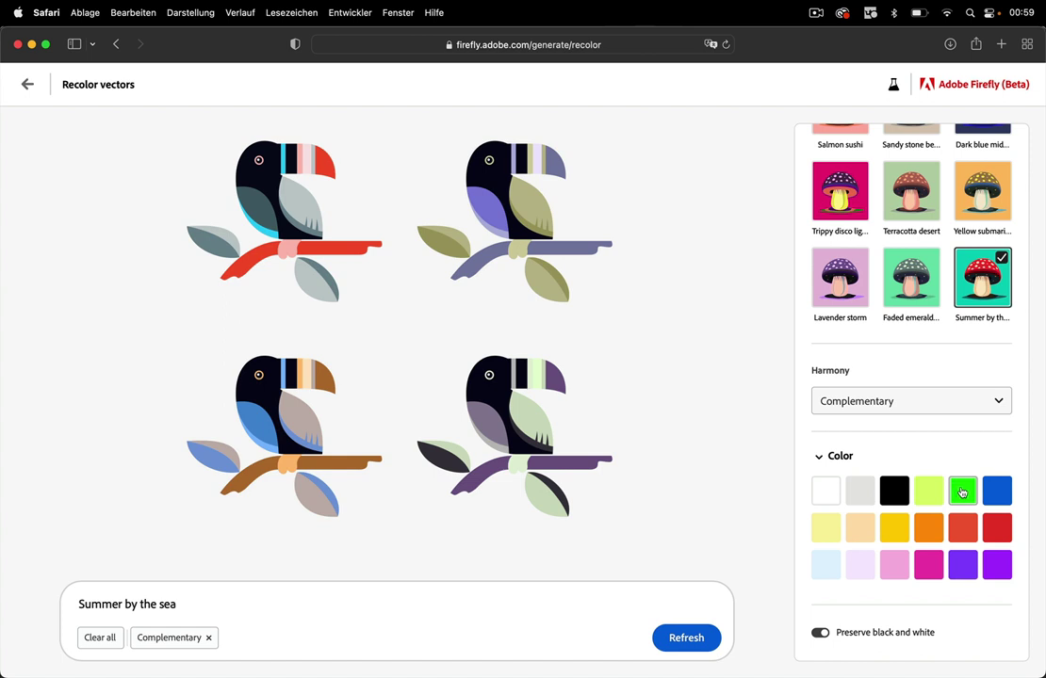
Add Green, Light Purple, Vivid gamboge and Vivid amber to the palette colours
{"action": "left_click", "coordinate": [961, 492]}
{"action": "left_click", "coordinate": [991, 563]}
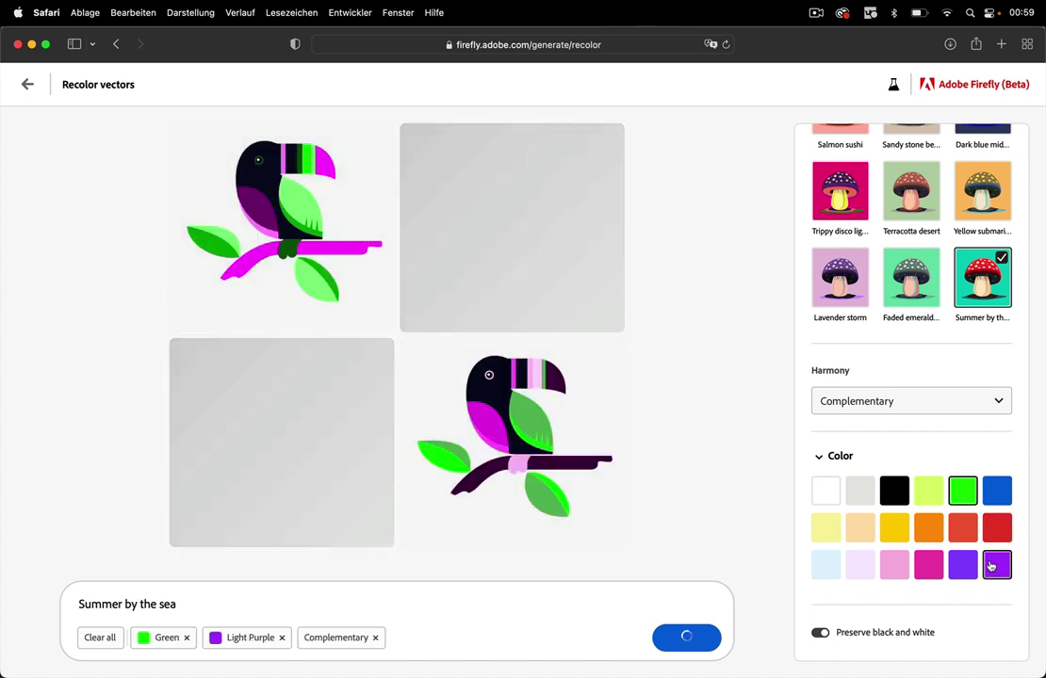
{"action": "left_click", "coordinate": [929, 529]}
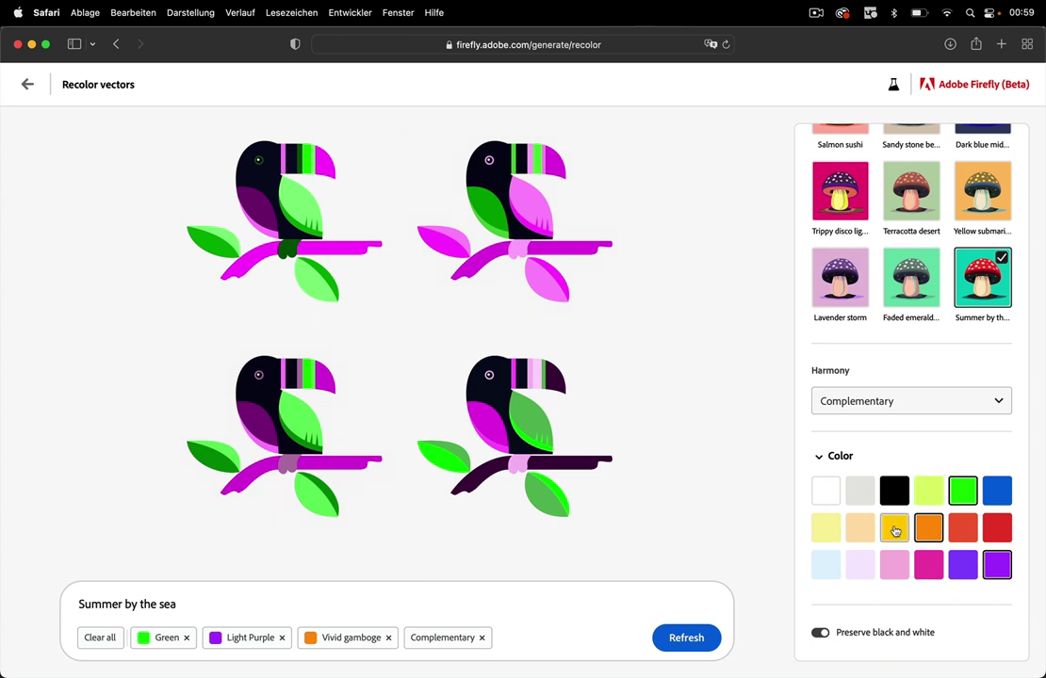
{"action": "left_click", "coordinate": [894, 529]}
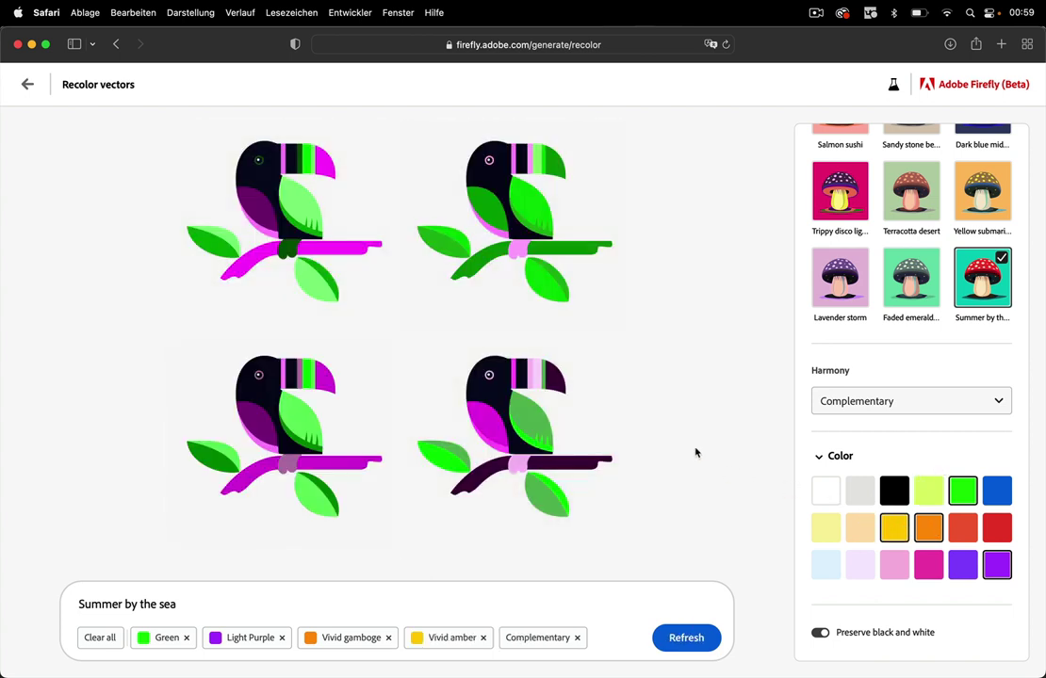
{"action": "left_click", "coordinate": [878, 403]}
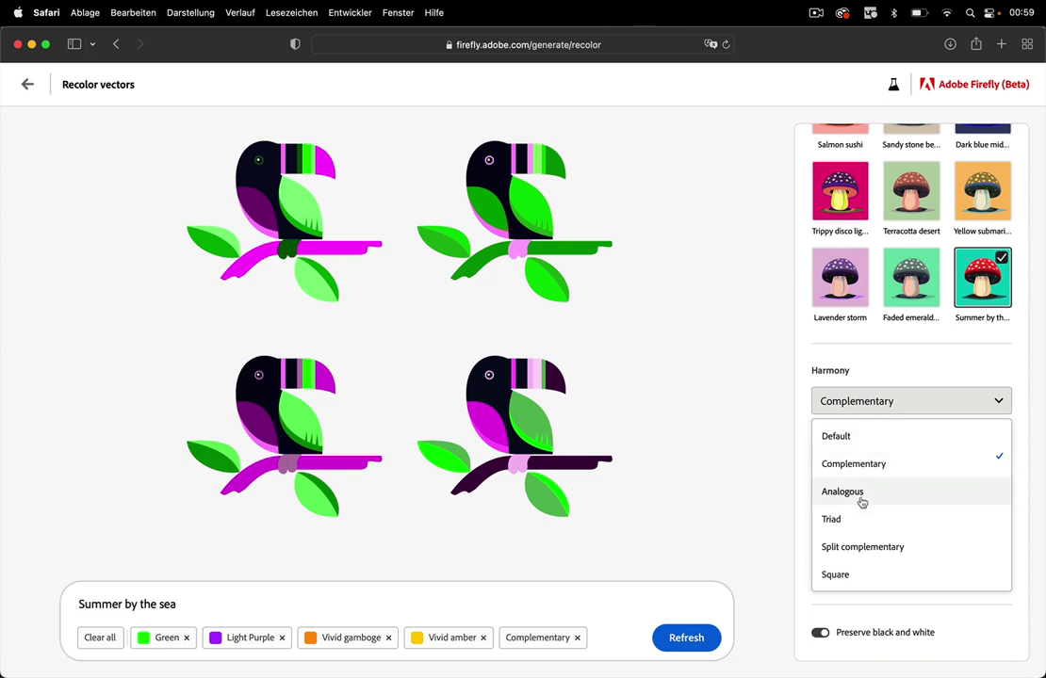
Switch the harmony to Triad, regenerating green, purple, red and brown toucans
{"action": "left_click", "coordinate": [838, 520]}
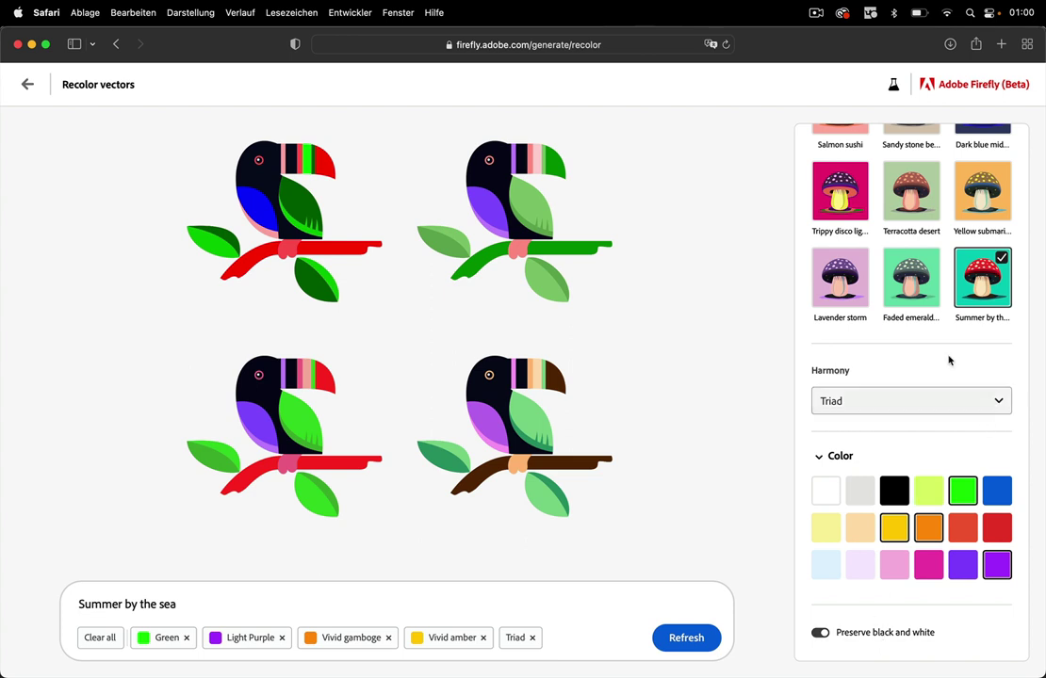
{"action": "scroll", "coordinate": [951, 367], "scroll_direction": "up", "scroll_amount": 5}
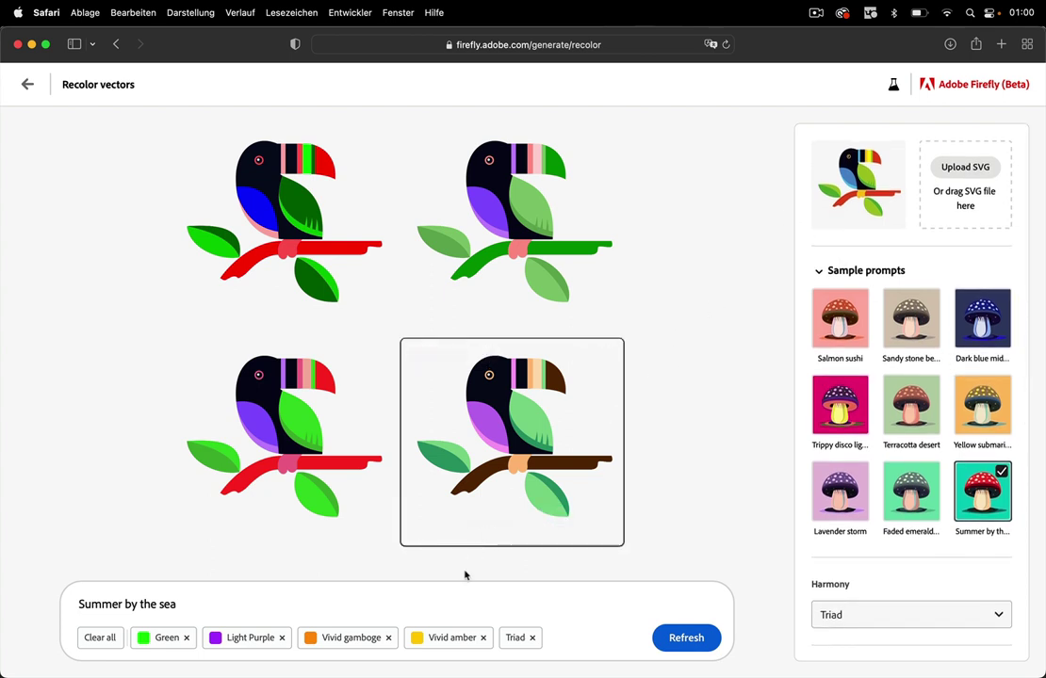
Bring Illustrator forward and switch to the Karte.svg island map, zooming in on it
{"action": "mouse_move", "coordinate": [445, 673]}
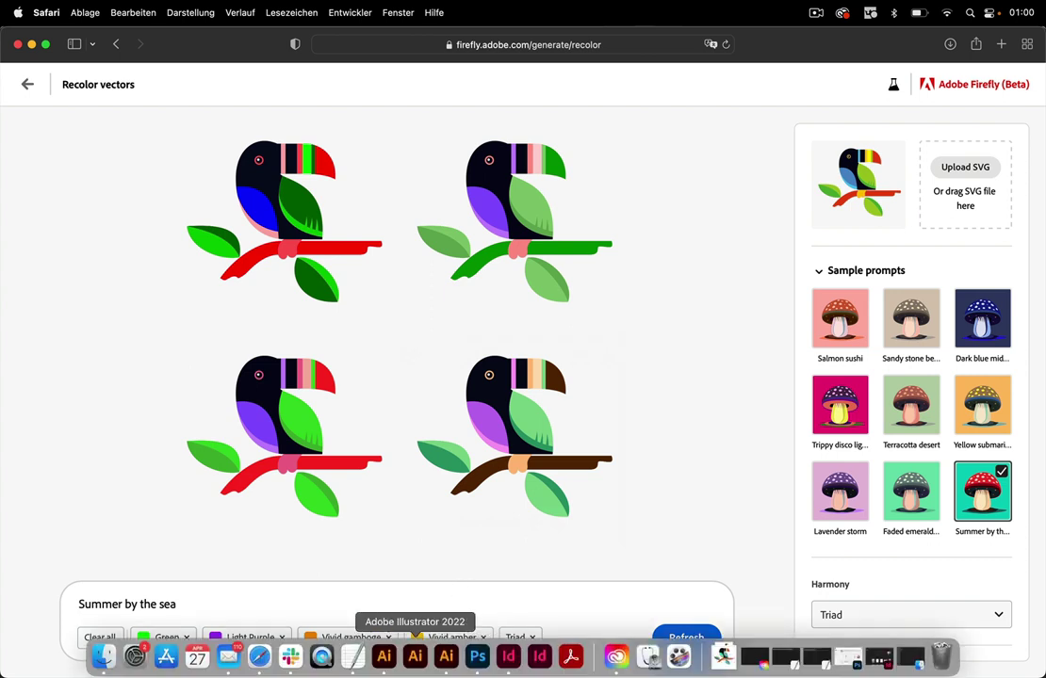
{"action": "left_click", "coordinate": [383, 659]}
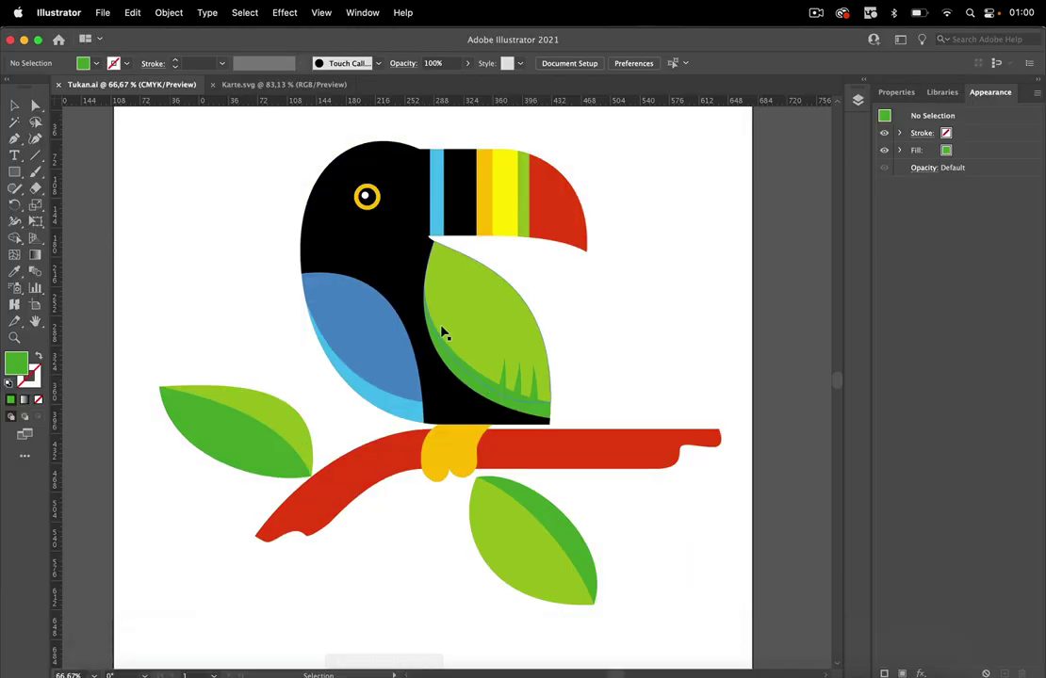
{"action": "left_click", "coordinate": [276, 89]}
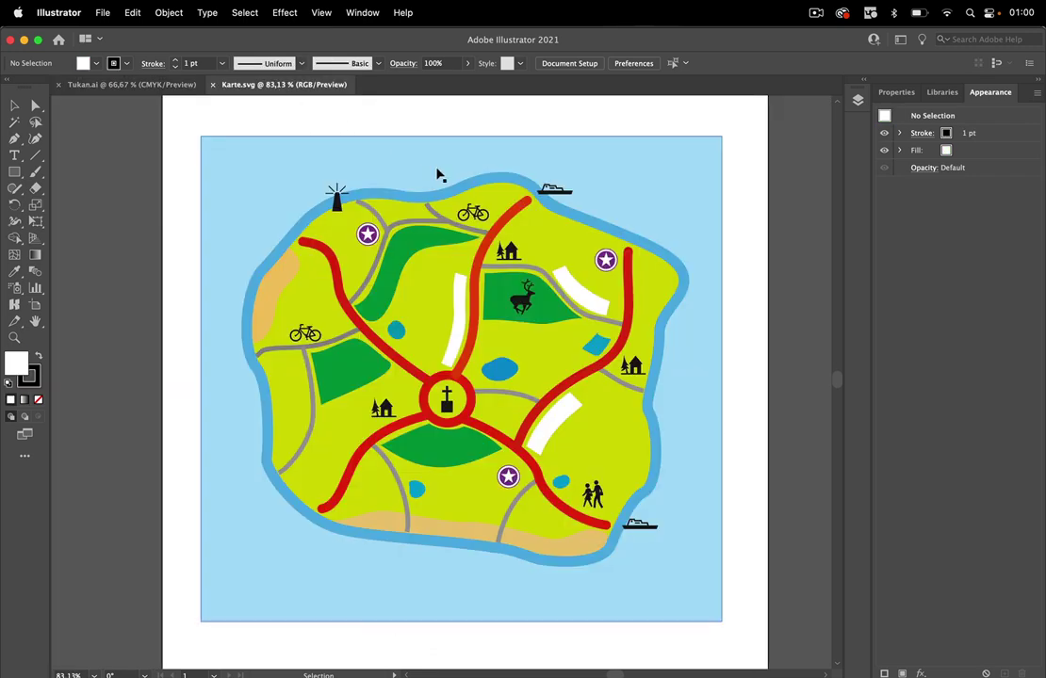
{"action": "scroll", "coordinate": [499, 376], "scroll_direction": "up", "scroll_amount": 8}
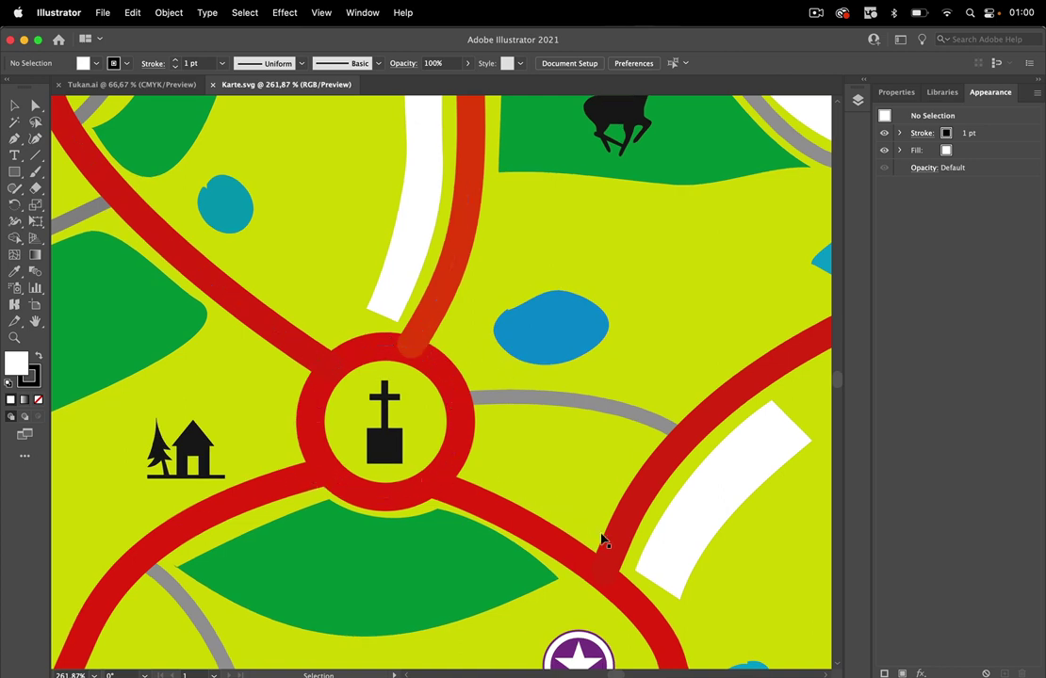
Zoom back out on the map and return to Firefly's Recolor vectors page
{"action": "scroll", "coordinate": [617, 562], "scroll_direction": "down", "scroll_amount": 10}
{"action": "scroll", "coordinate": [608, 520], "scroll_direction": "right", "scroll_amount": 2}
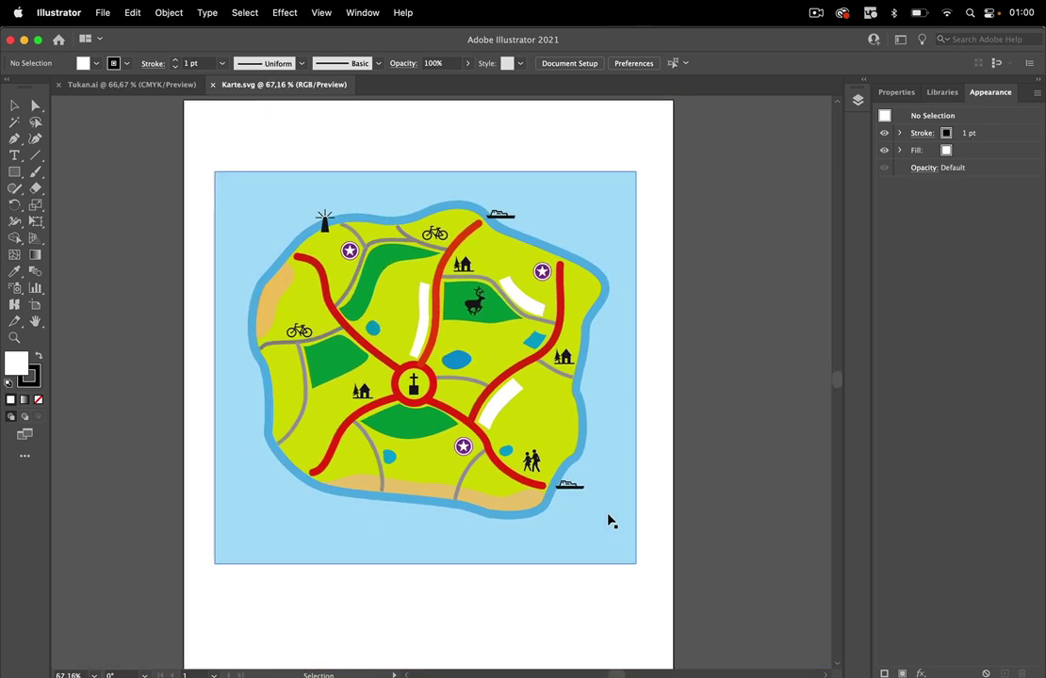
{"action": "mouse_move", "coordinate": [414, 657]}
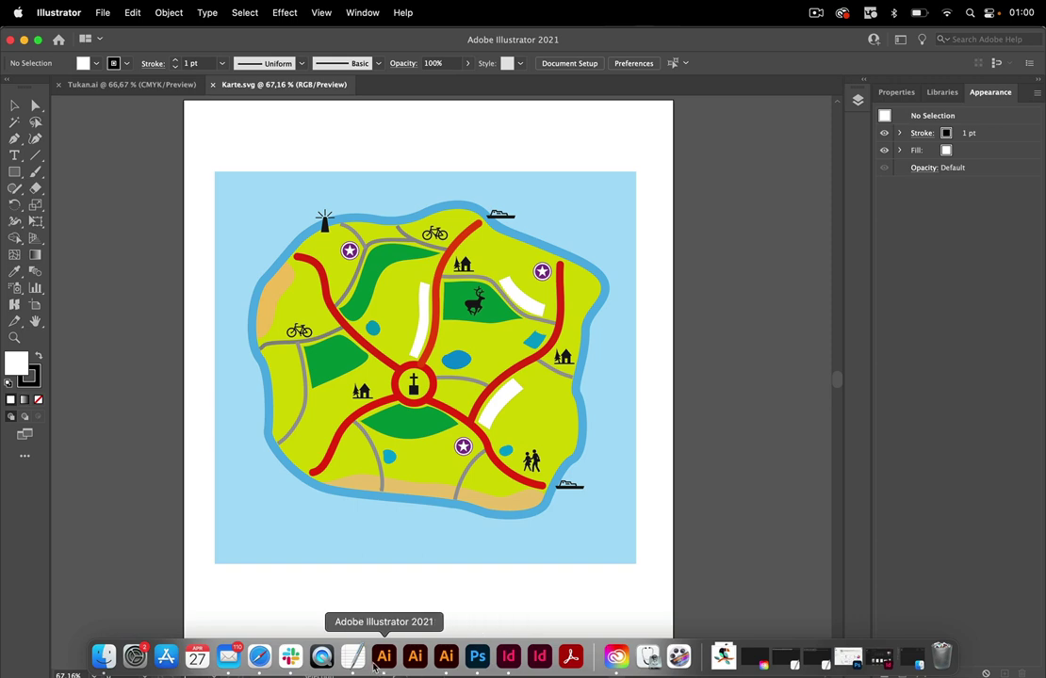
{"action": "left_click", "coordinate": [260, 657]}
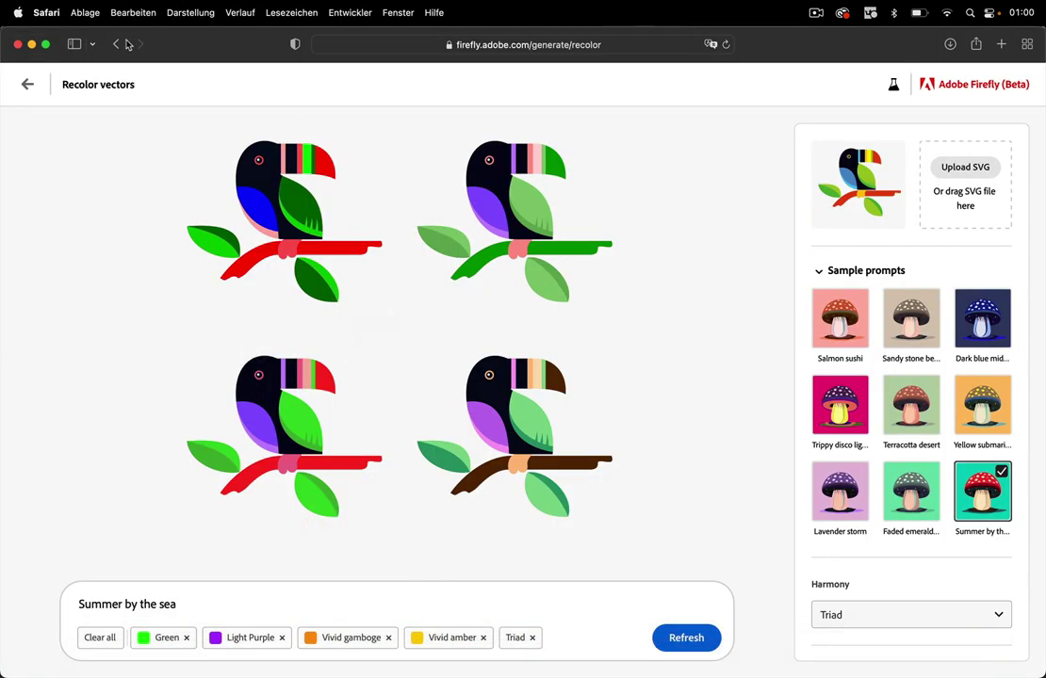
Go back to the four Dark blue midnight map recolorings and zoom and scroll to compare them
{"action": "left_click", "coordinate": [111, 44]}
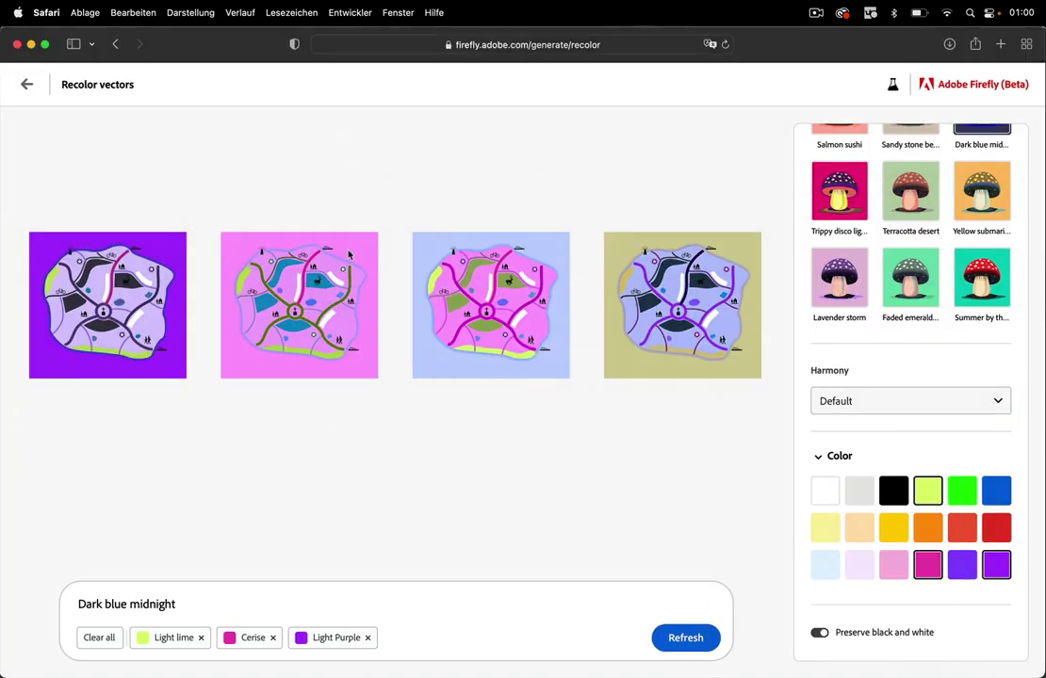
{"action": "mouse_move", "coordinate": [134, 311]}
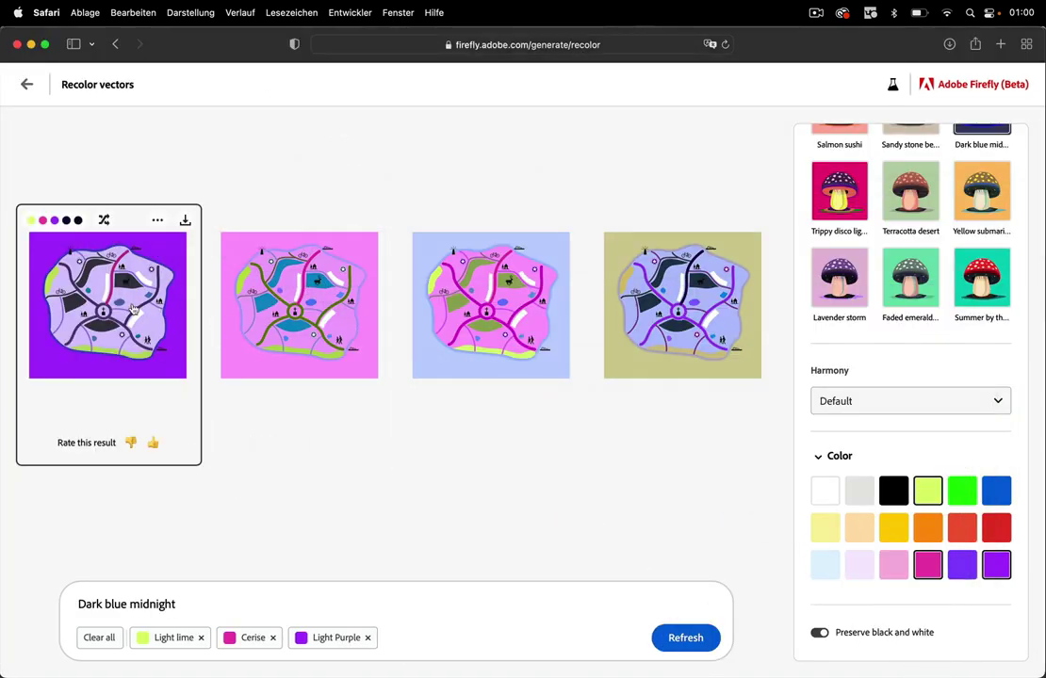
{"action": "scroll", "coordinate": [133, 310], "scroll_direction": "up", "scroll_amount": 5}
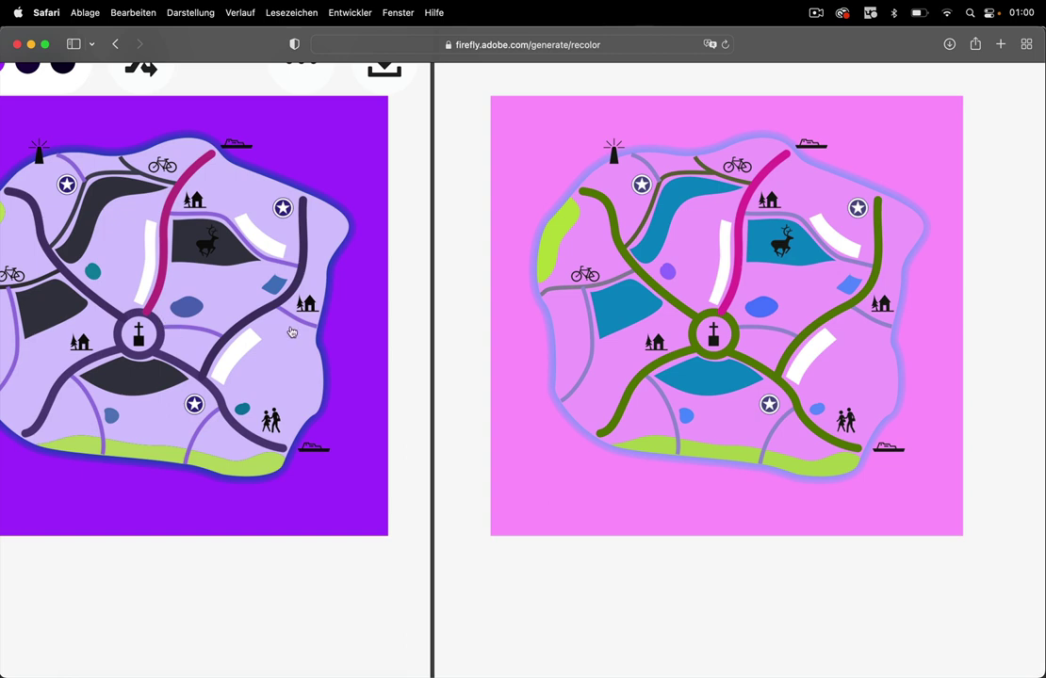
{"action": "scroll", "coordinate": [443, 341], "scroll_direction": "right", "scroll_amount": 6}
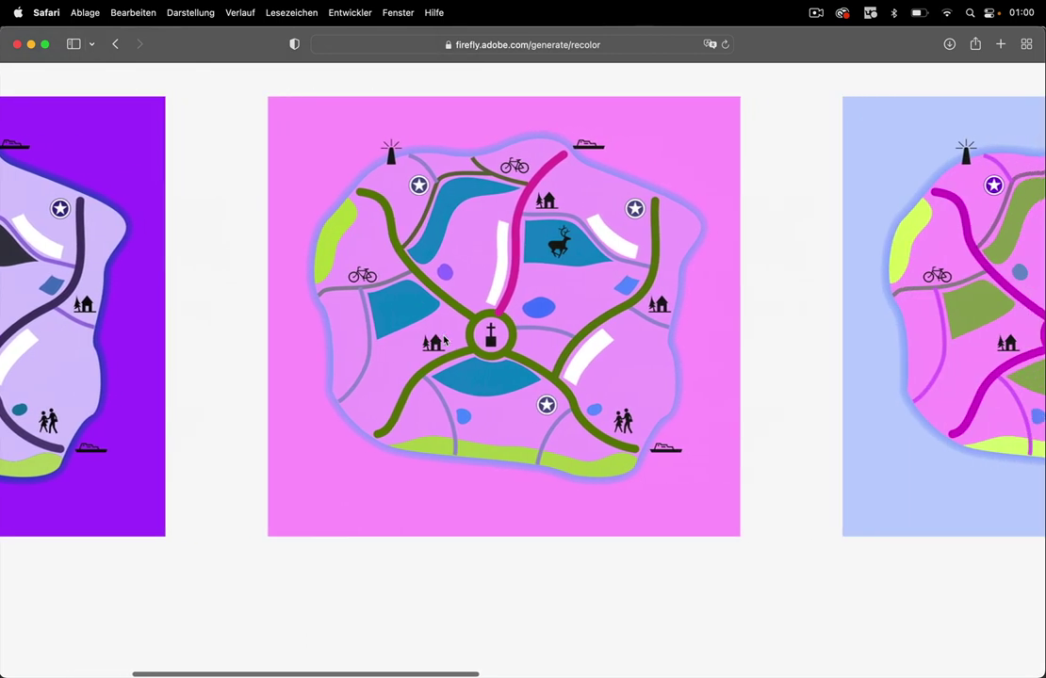
{"action": "scroll", "coordinate": [468, 325], "scroll_direction": "right", "scroll_amount": 6}
{"action": "scroll", "coordinate": [497, 339], "scroll_direction": "right", "scroll_amount": 6}
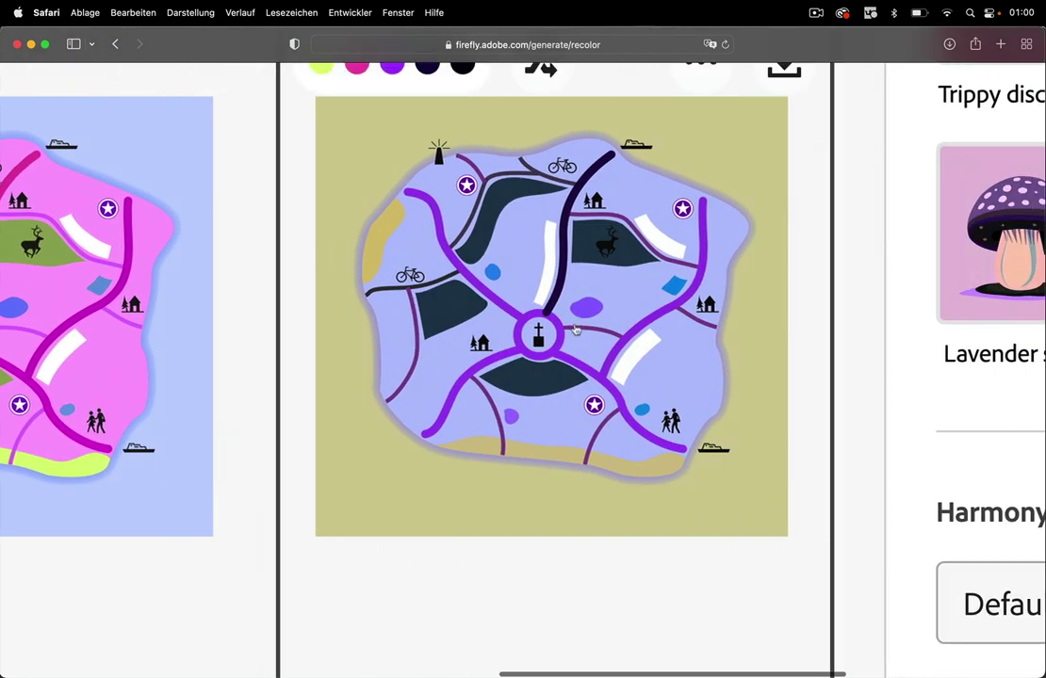
{"action": "scroll", "coordinate": [433, 488], "scroll_direction": "down", "scroll_amount": 2}
{"action": "scroll", "coordinate": [434, 488], "scroll_direction": "down", "scroll_amount": 5}
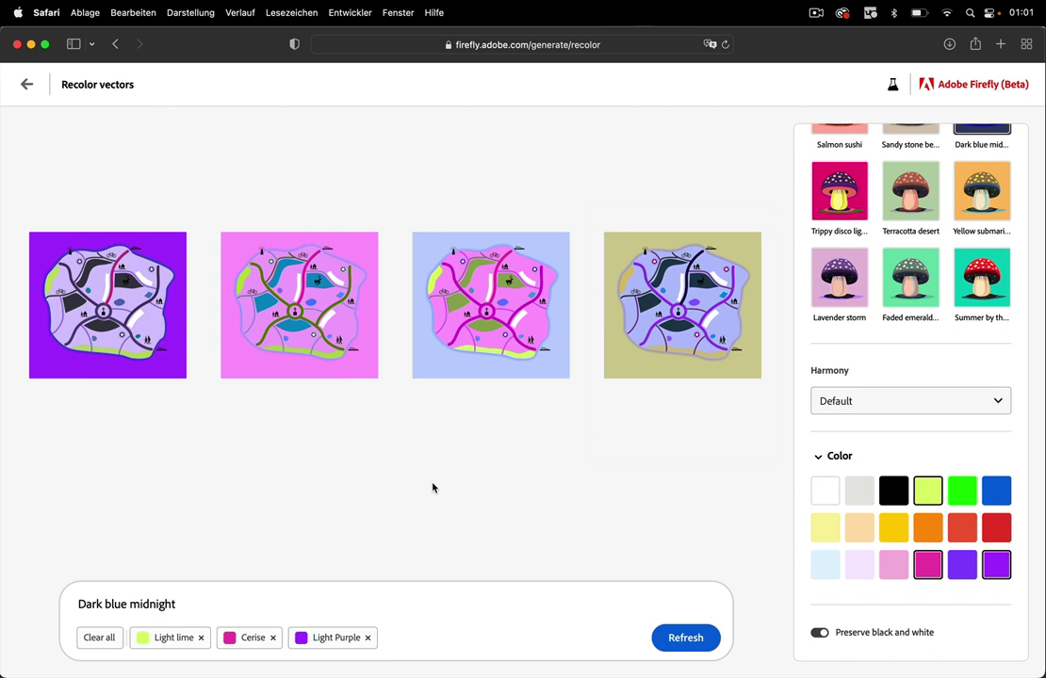
Return to the Recolor vectors start page and upload the pen-and-circle logo SVG
{"action": "mouse_move", "coordinate": [435, 441]}
{"action": "mouse_move", "coordinate": [801, 663]}
{"action": "left_click", "coordinate": [921, 663]}
{"action": "left_click", "coordinate": [26, 87]}
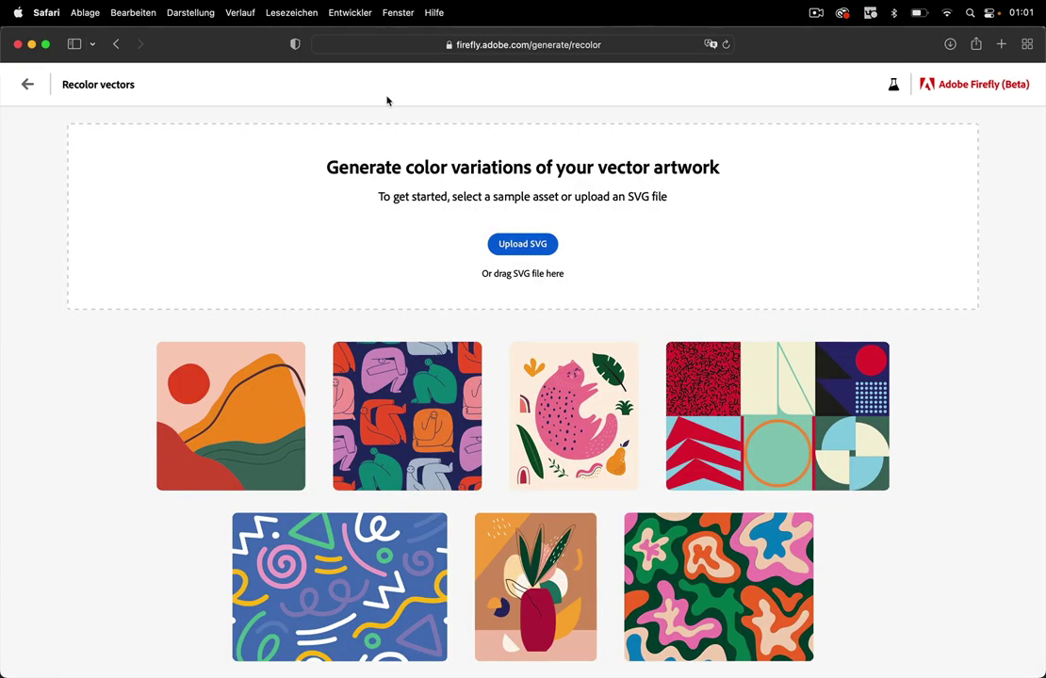
{"action": "left_click", "coordinate": [534, 247]}
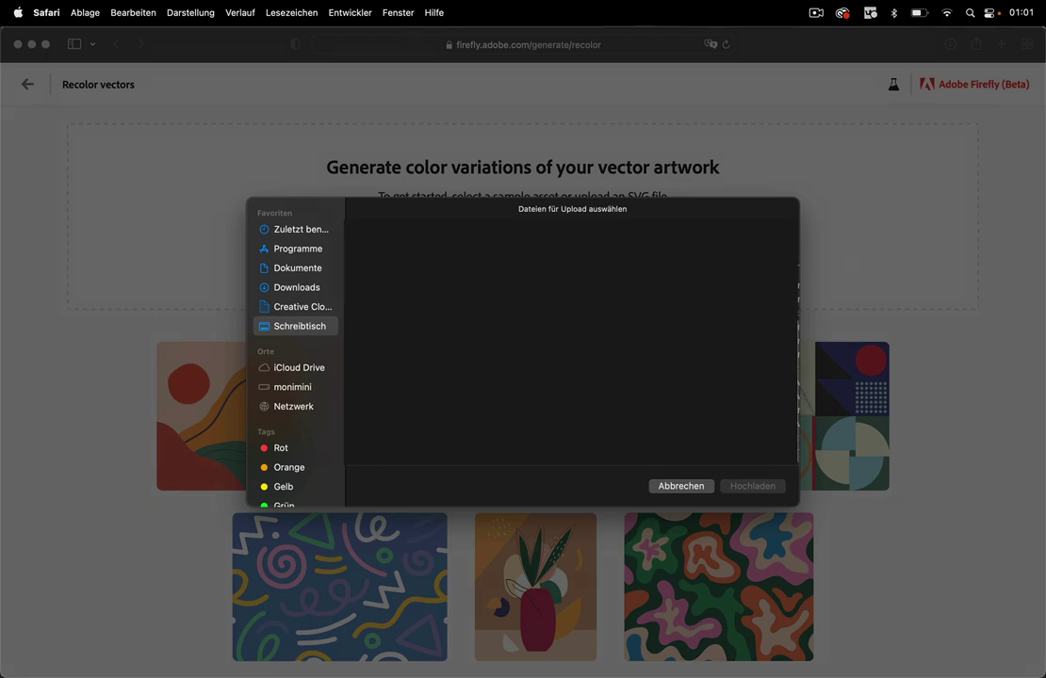
{"action": "left_click", "coordinate": [751, 486]}
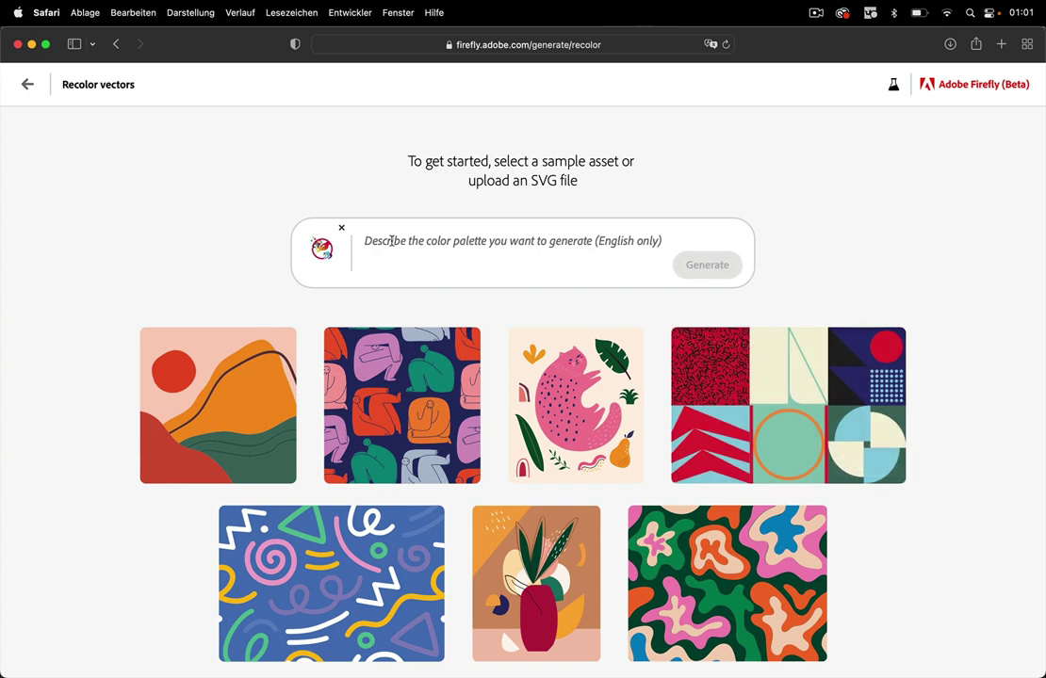
Paste the 'Blue lagoon tropical fish' prompt and generate recolorings of the logo
{"action": "left_click", "coordinate": [415, 247]}
{"action": "type", "text": "Blue lagoon tropical fish"}
{"action": "left_click", "coordinate": [702, 268]}
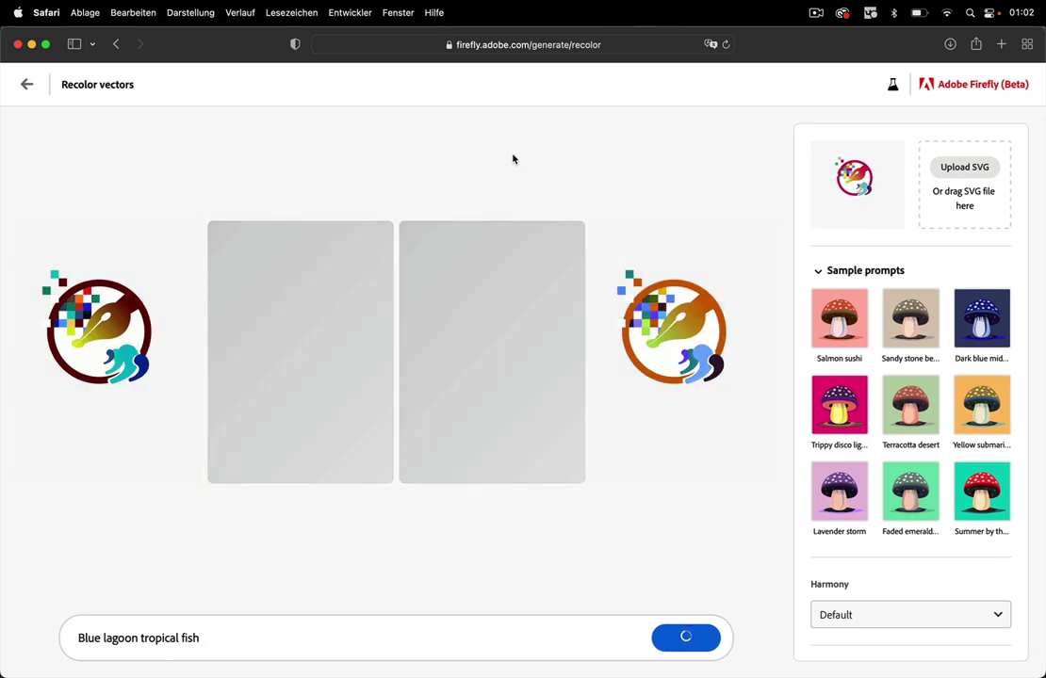
Zoom in on the second and third logo recolors among the maroon, blue, slate and orange variants
{"action": "mouse_move", "coordinate": [299, 393]}
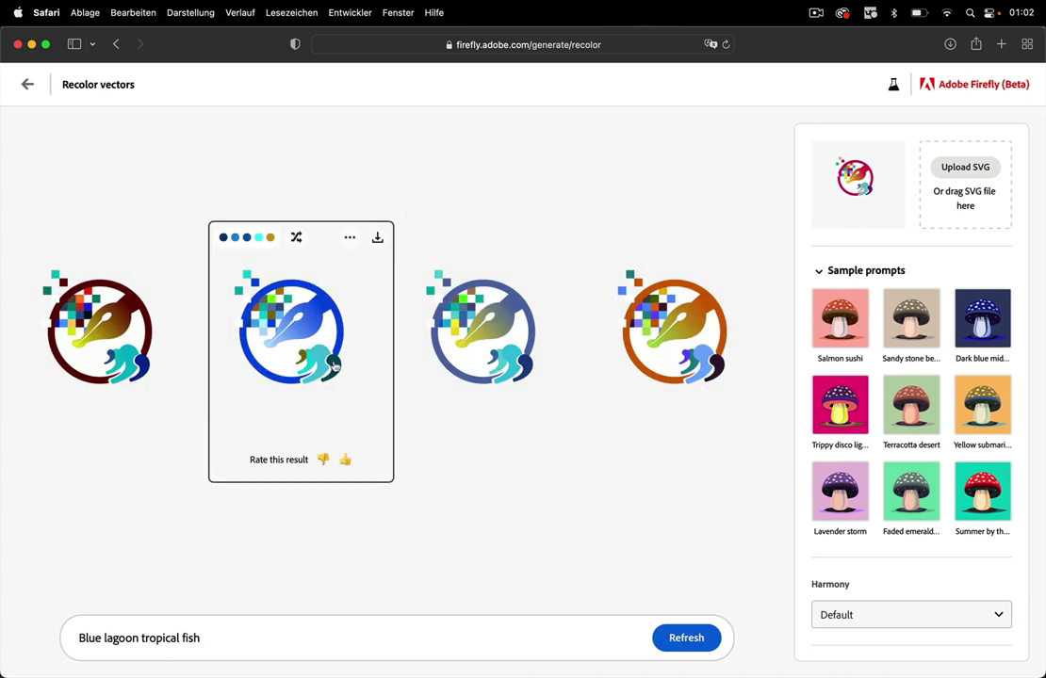
{"action": "mouse_move", "coordinate": [432, 330]}
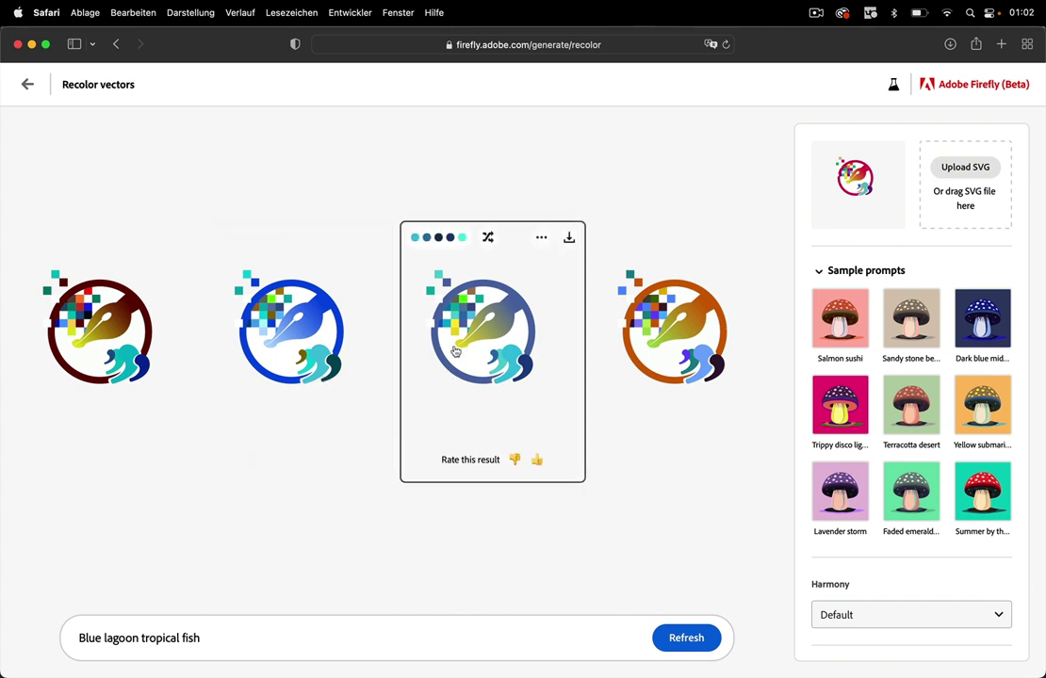
{"action": "mouse_move", "coordinate": [350, 363]}
{"action": "scroll", "coordinate": [359, 358], "scroll_direction": "up", "scroll_amount": 3}
{"action": "scroll", "coordinate": [359, 358], "scroll_direction": "up", "scroll_amount": 5}
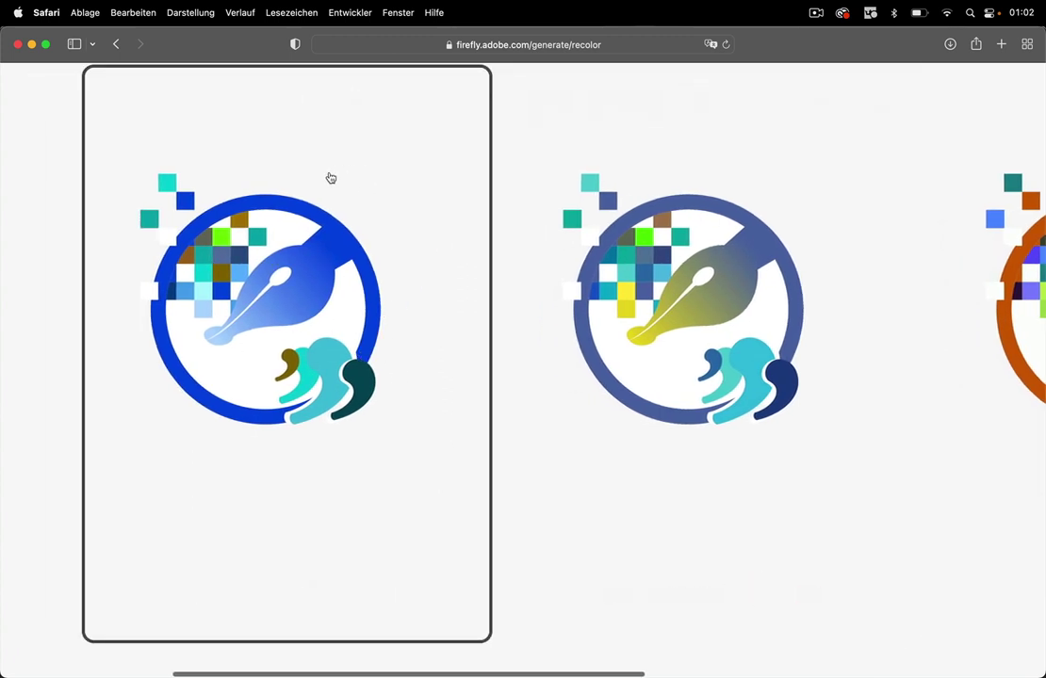
{"action": "scroll", "coordinate": [346, 320], "scroll_direction": "down", "scroll_amount": 5}
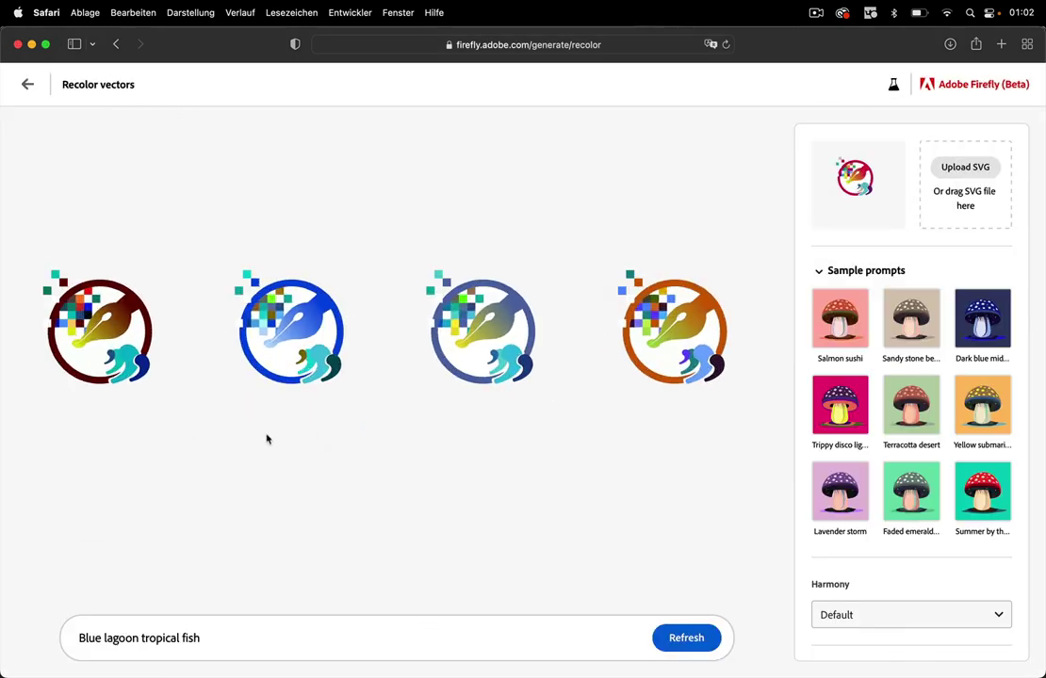
Open logo.svg in Illustrator, dismissing the import warning and the missing colour profile notice
{"action": "mouse_move", "coordinate": [228, 658]}
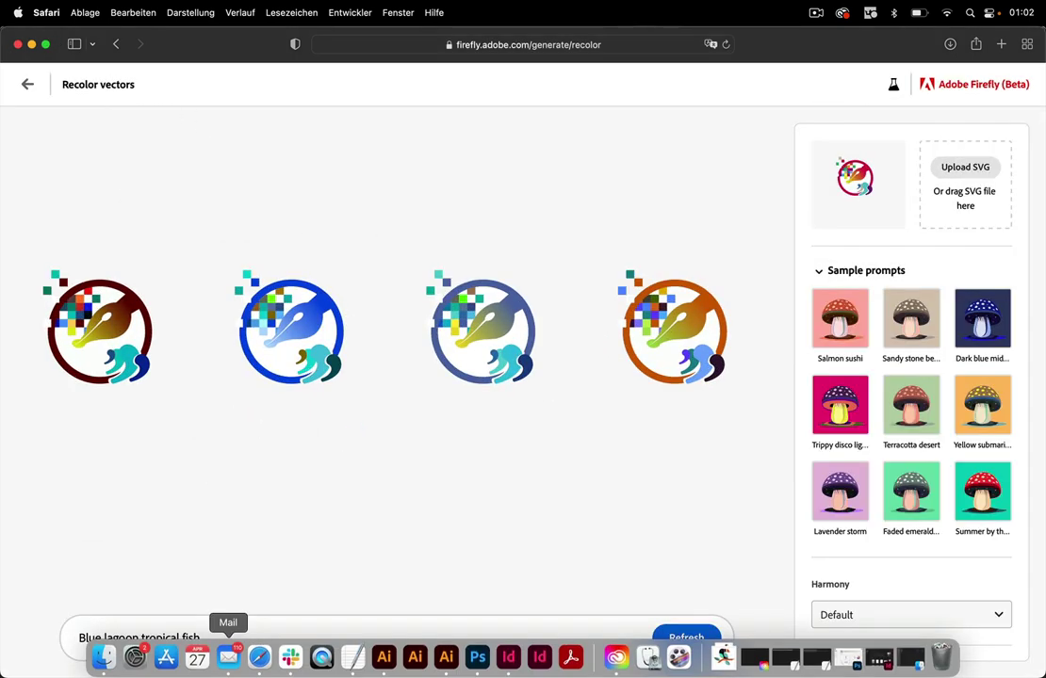
{"action": "left_click", "coordinate": [383, 658]}
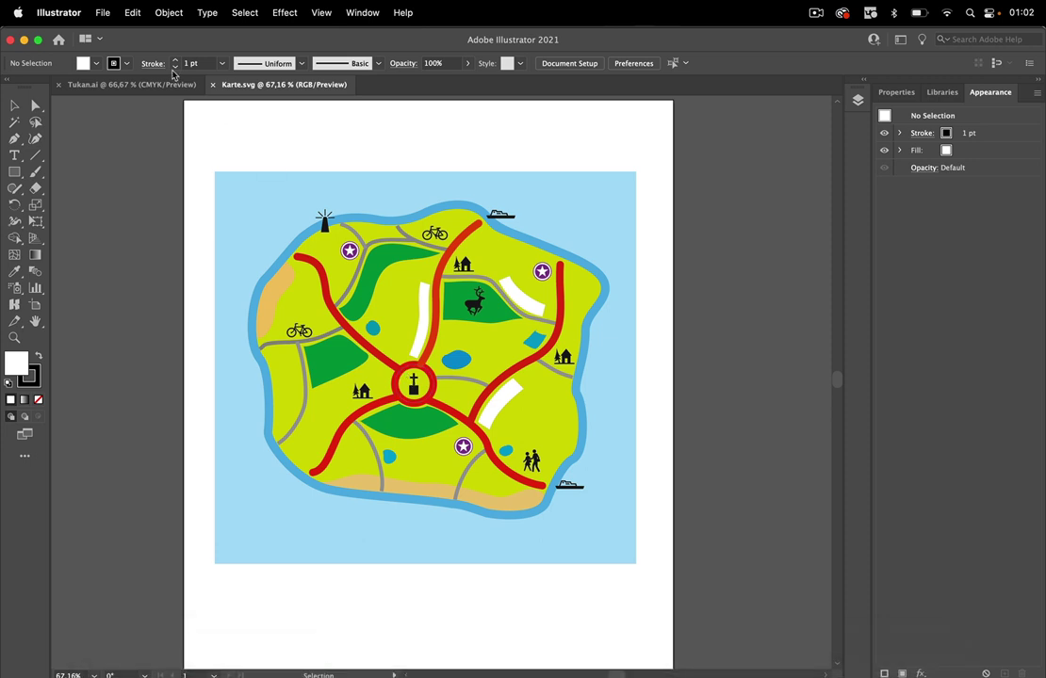
{"action": "key", "text": "super+o"}
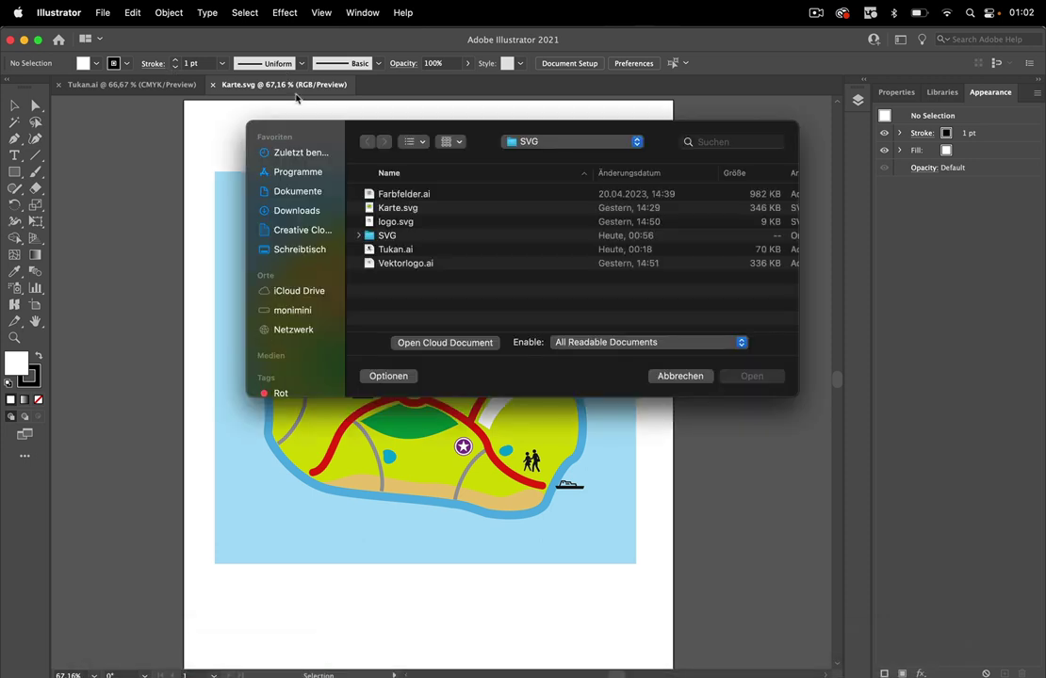
{"action": "left_click", "coordinate": [416, 222]}
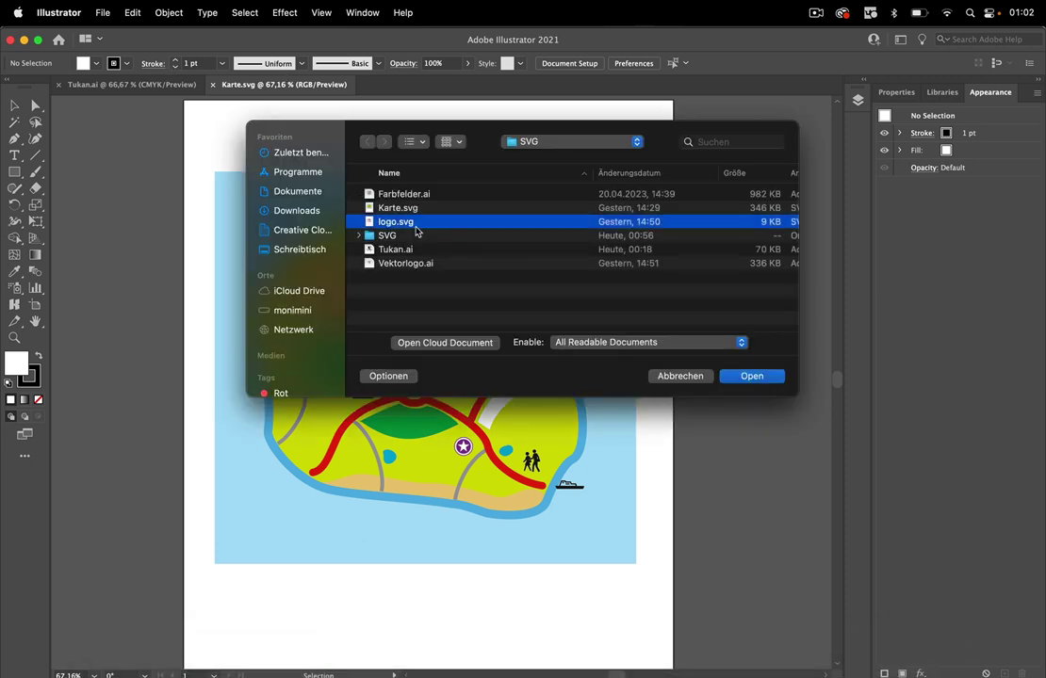
{"action": "left_click", "coordinate": [752, 376]}
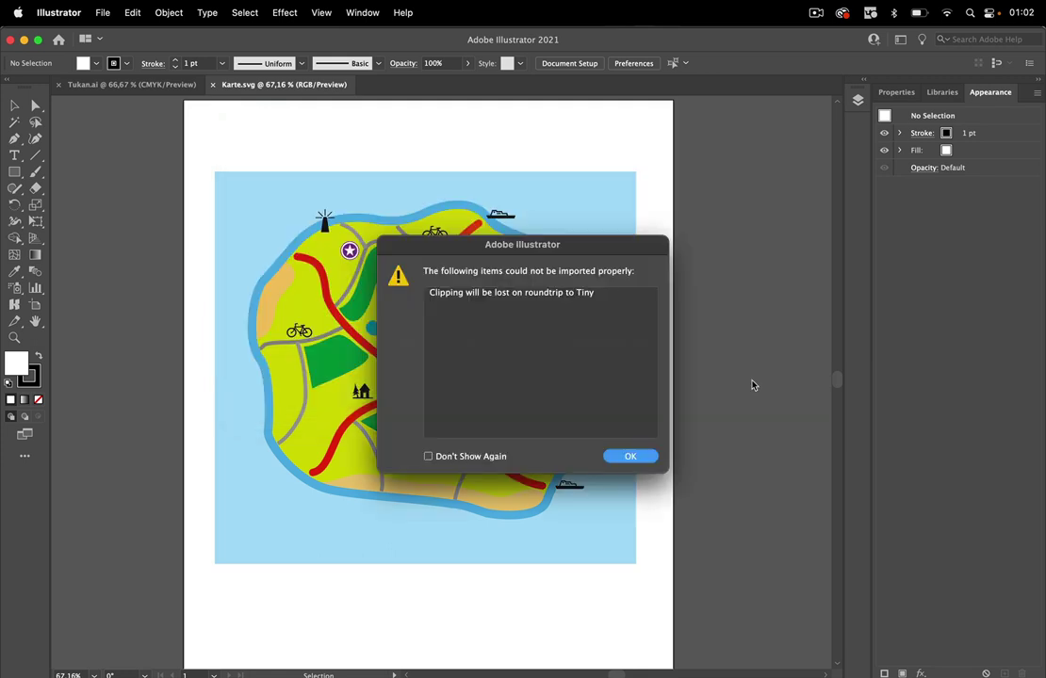
{"action": "left_click", "coordinate": [628, 456]}
{"action": "left_click", "coordinate": [667, 429]}
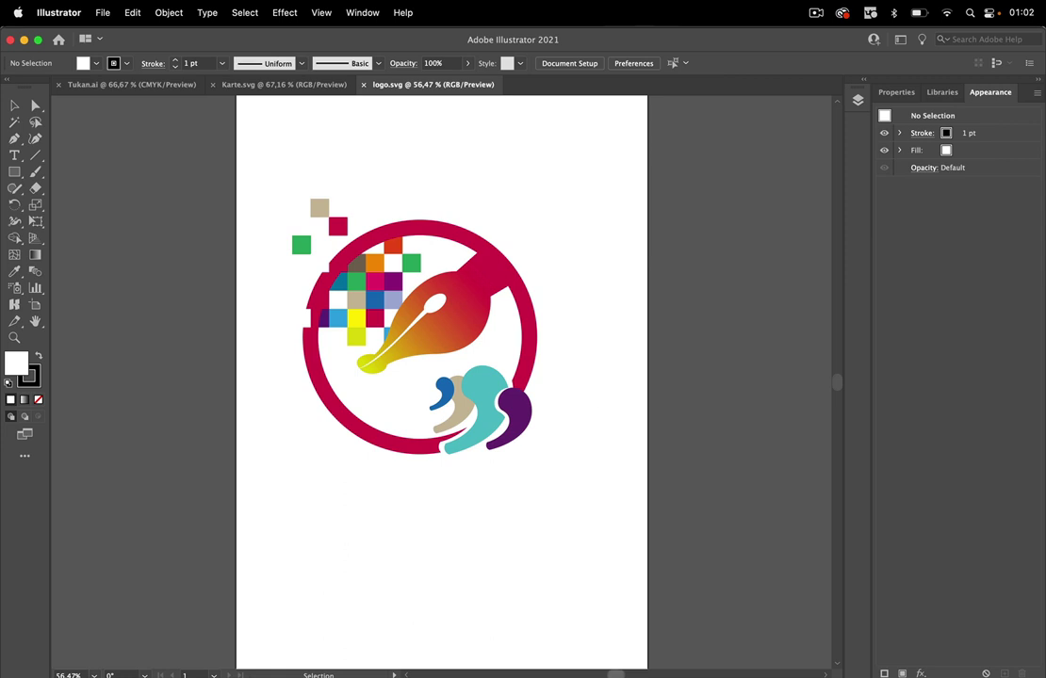
{"action": "mouse_move", "coordinate": [617, 669]}
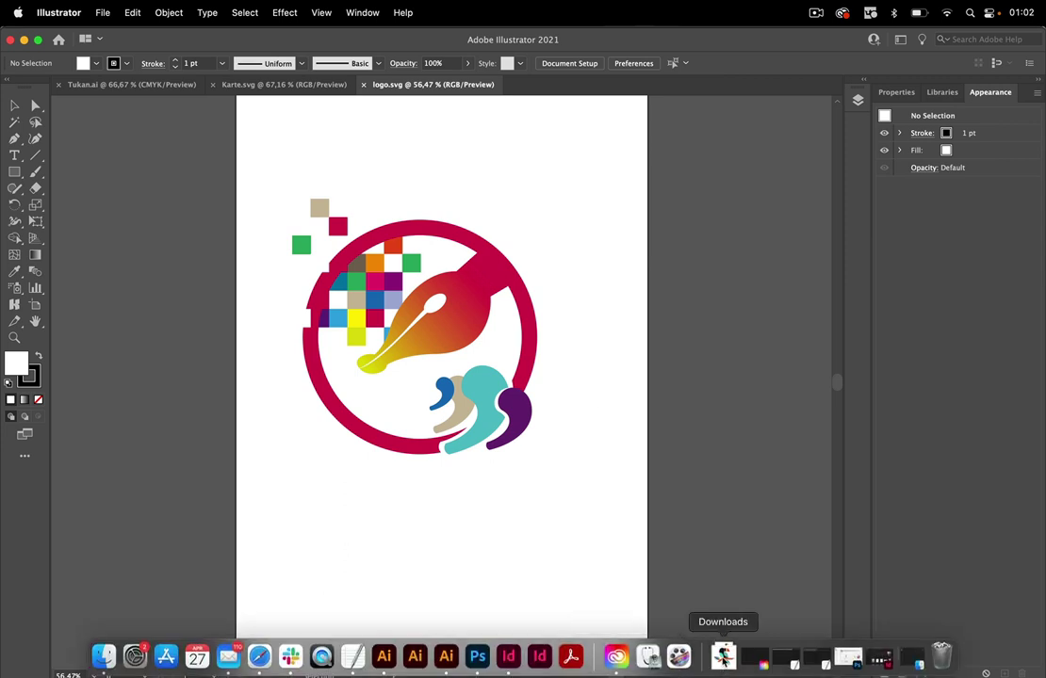
Drag the downloaded 'Summer by the sea' toucan SVG from Downloads into Illustrator, accepting the missing profile
{"action": "left_click", "coordinate": [722, 664]}
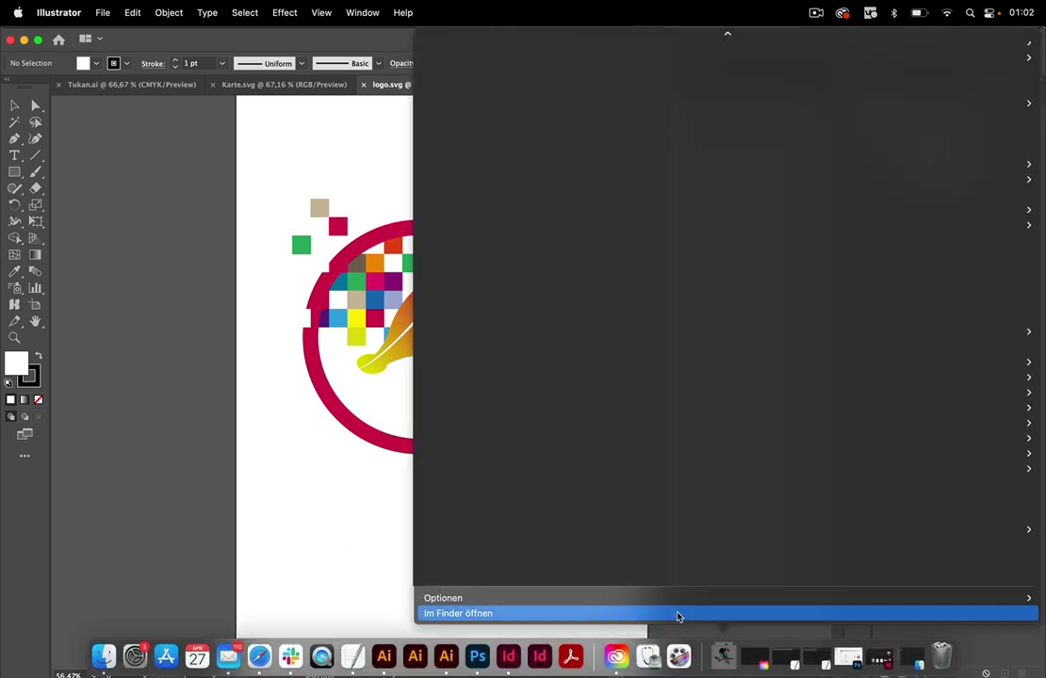
{"action": "left_click", "coordinate": [677, 615]}
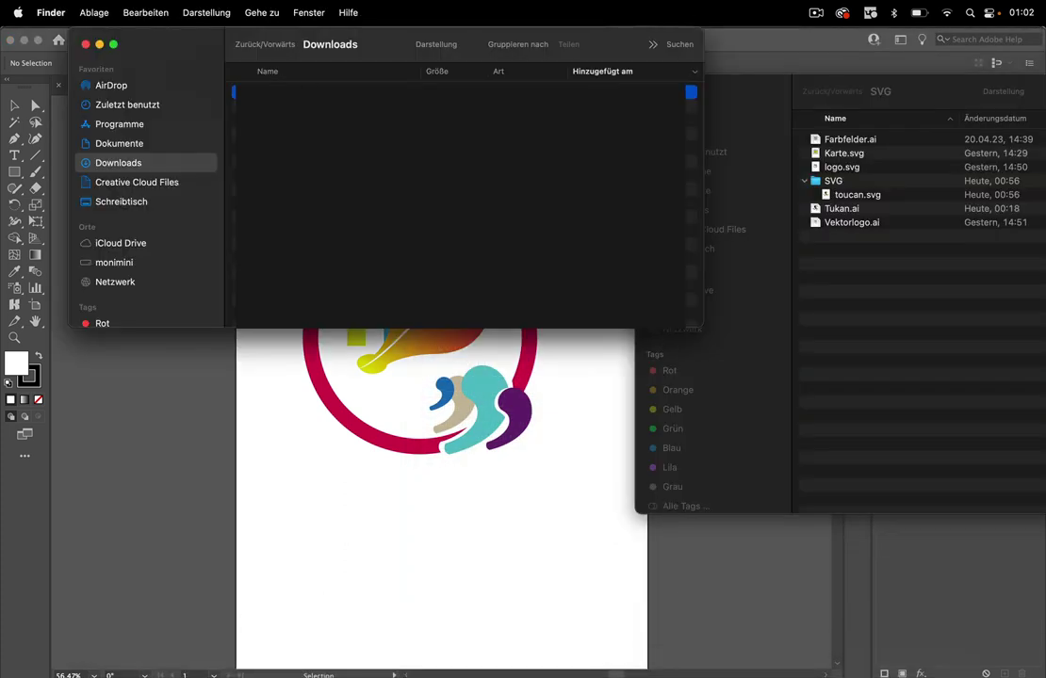
{"action": "left_click_drag", "start_coordinate": [253, 289], "coordinate": [378, 660]}
{"action": "left_click", "coordinate": [666, 428]}
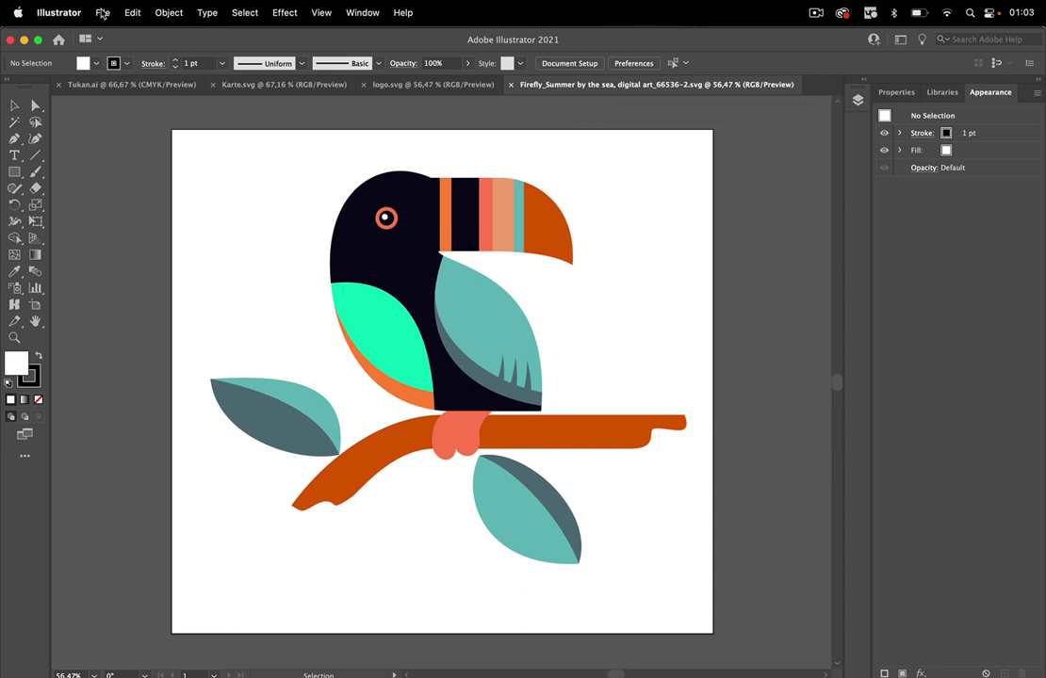
Set the toucan document's colour mode to CMYK Color via File > Document Color Mode
{"action": "left_click", "coordinate": [102, 13]}
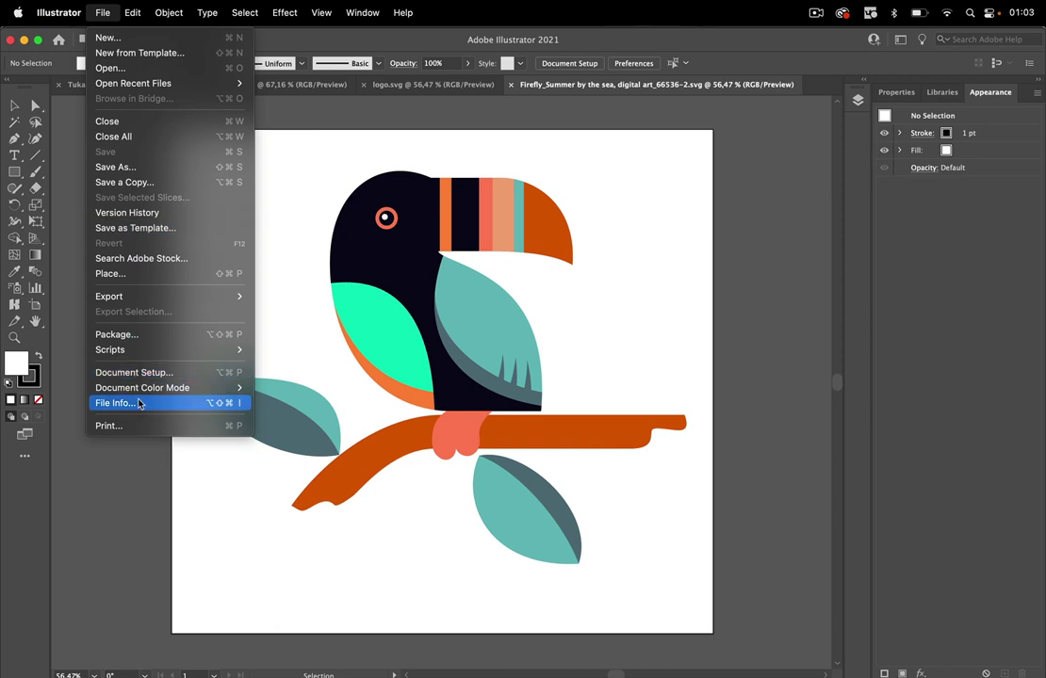
{"action": "mouse_move", "coordinate": [144, 393]}
{"action": "left_click", "coordinate": [283, 387]}
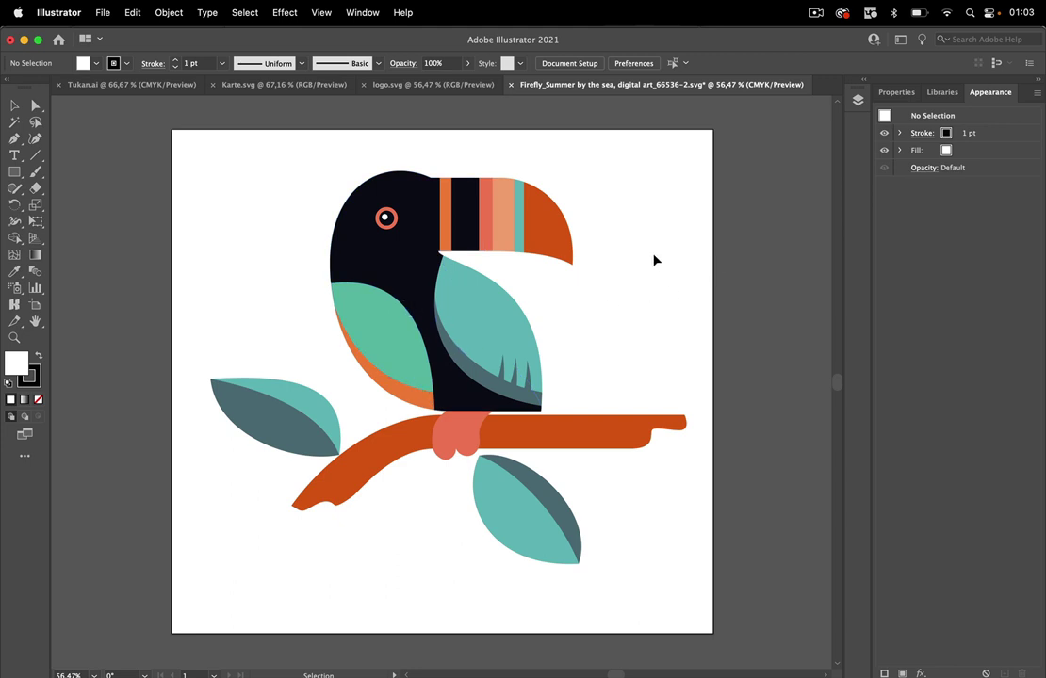
Select the toucan's black body, check its fill's CMYK values, then deselect it
{"action": "left_click", "coordinate": [374, 267]}
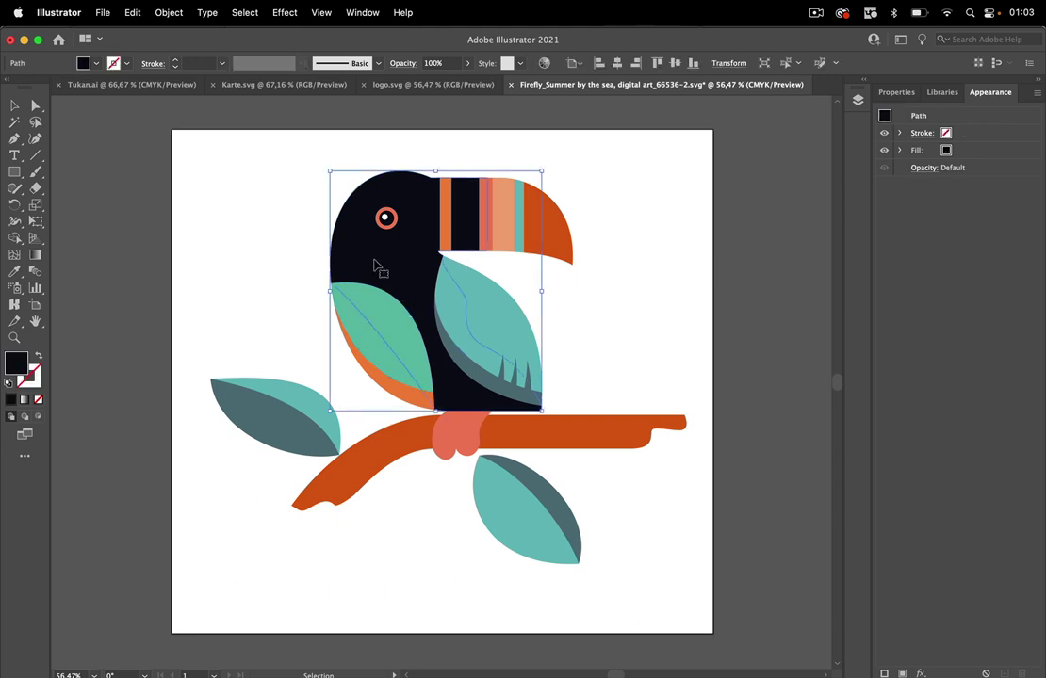
{"action": "left_click", "coordinate": [96, 64]}
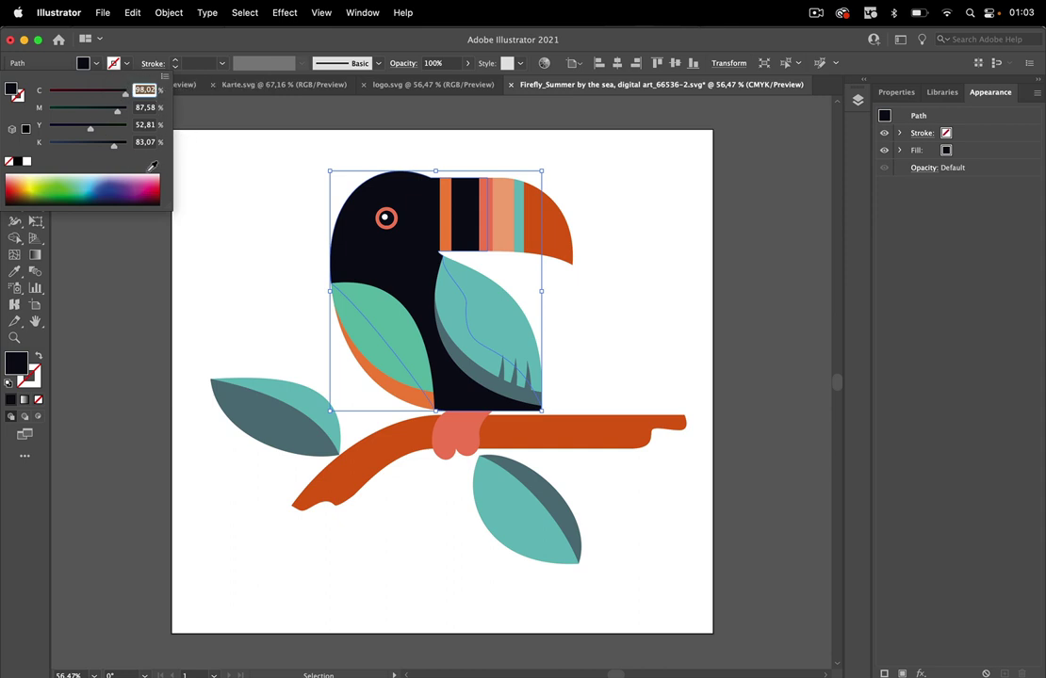
{"action": "left_click", "coordinate": [297, 163]}
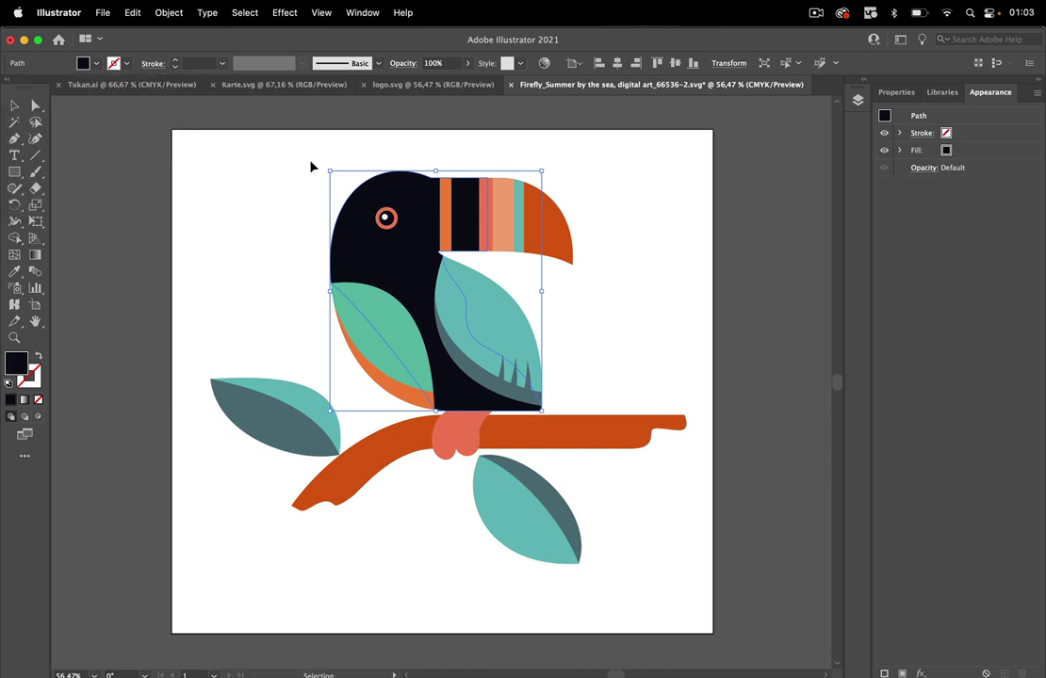
{"action": "left_click", "coordinate": [314, 167]}
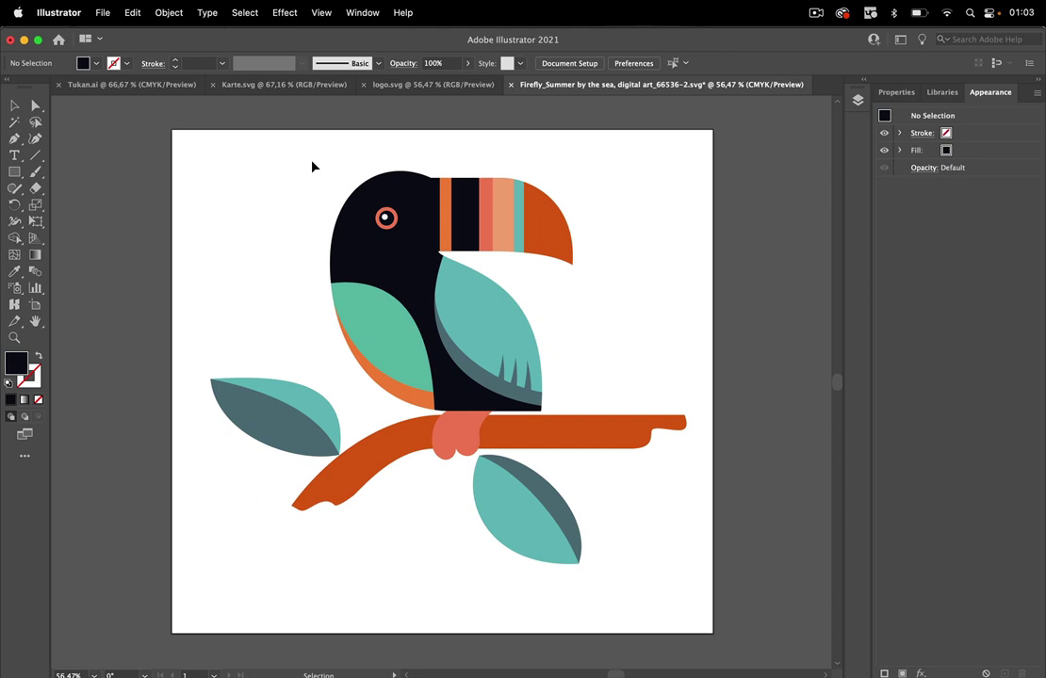